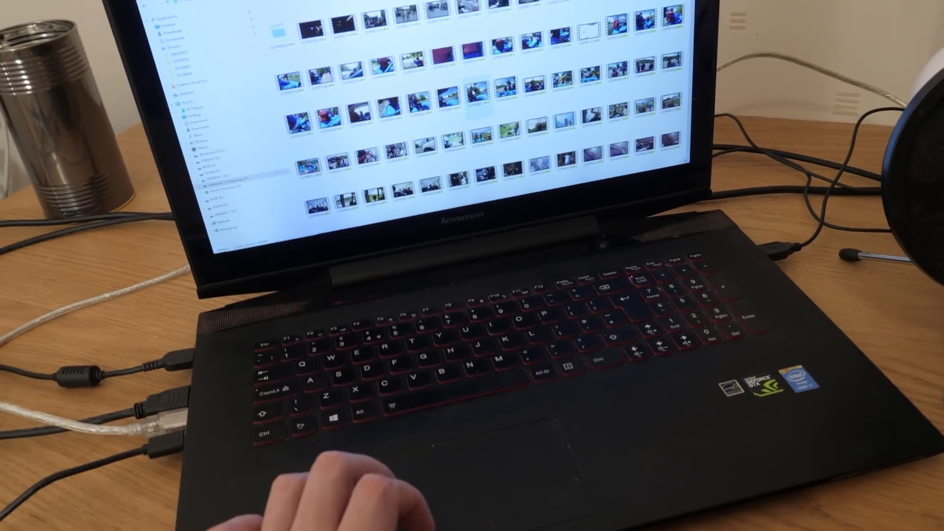
{"action": "double_click", "coordinate": [462, 85]}
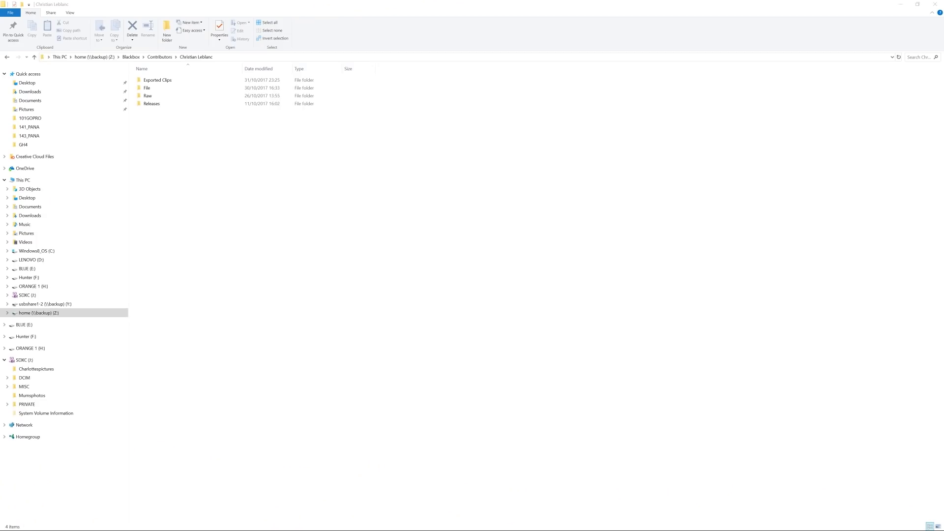
{"action": "left_click", "coordinate": [287, 172]}
{"action": "left_click_drag", "start_coordinate": [355, 244], "coordinate": [143, 76]}
{"action": "left_click", "coordinate": [167, 118]}
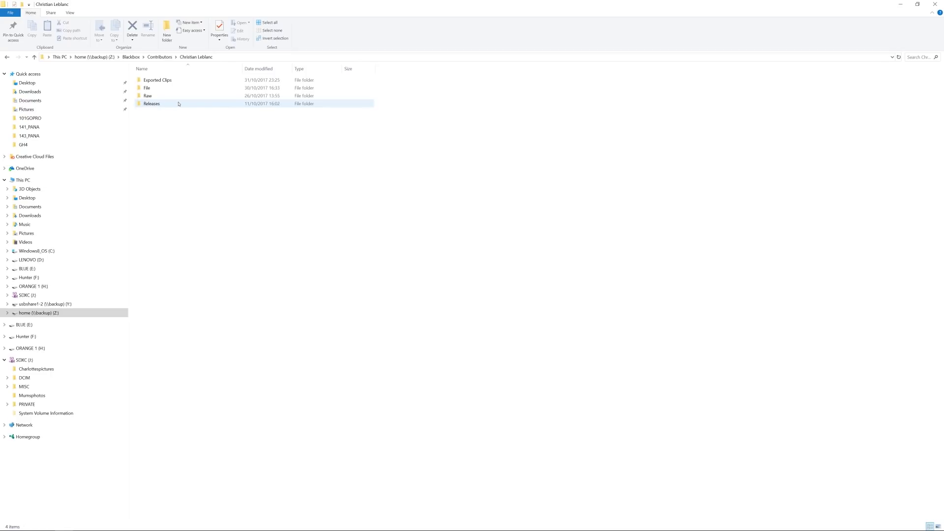
Step: Look through the contributor's File folder down to HD1, Philippines, Part 4, and return to the contributor's main folder
{"action": "double_click", "coordinate": [158, 89]}
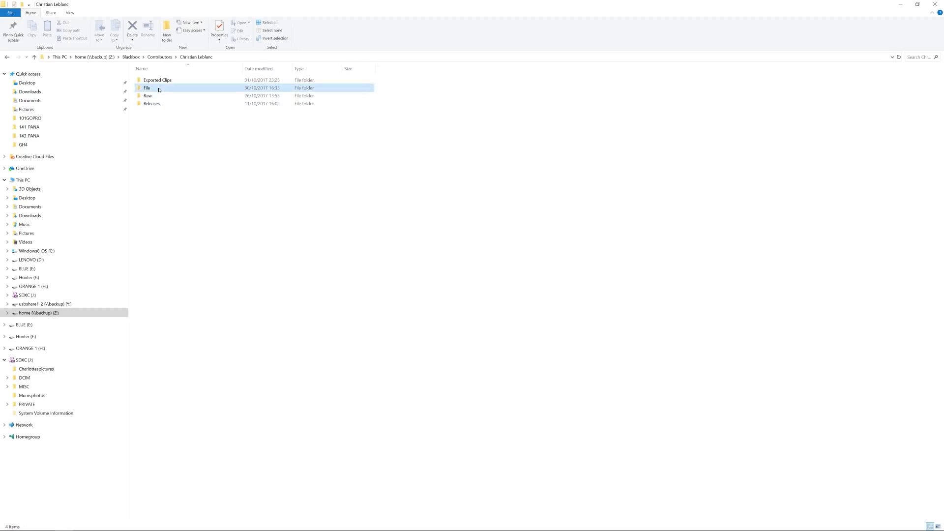
{"action": "double_click", "coordinate": [162, 80]}
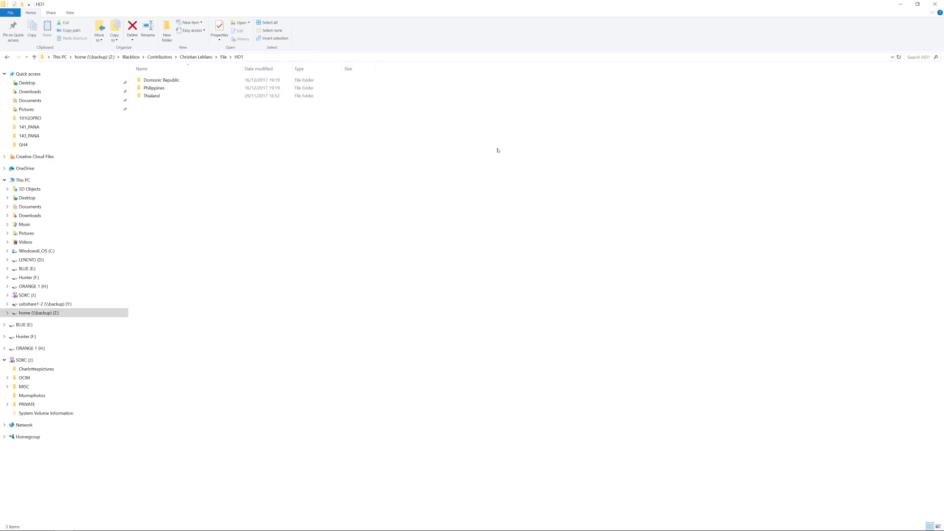
{"action": "left_click_drag", "start_coordinate": [195, 136], "coordinate": [164, 84]}
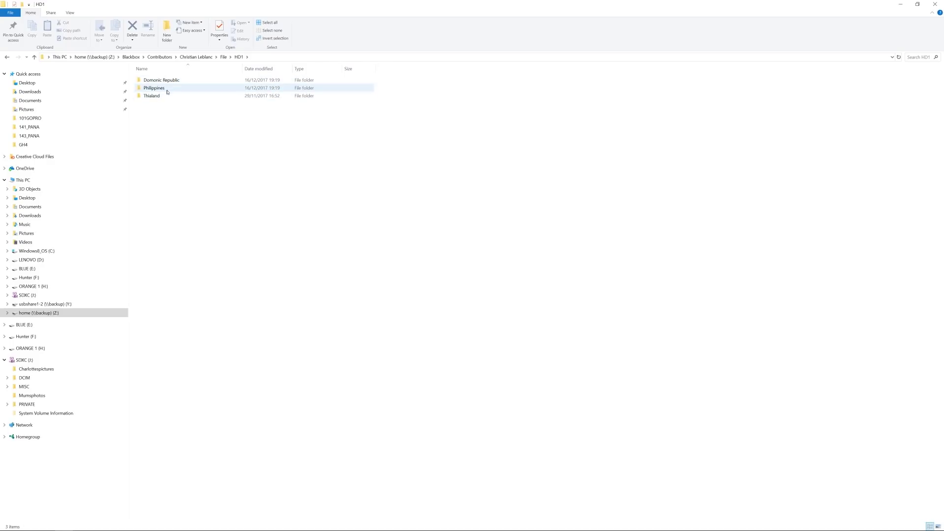
{"action": "double_click", "coordinate": [152, 89]}
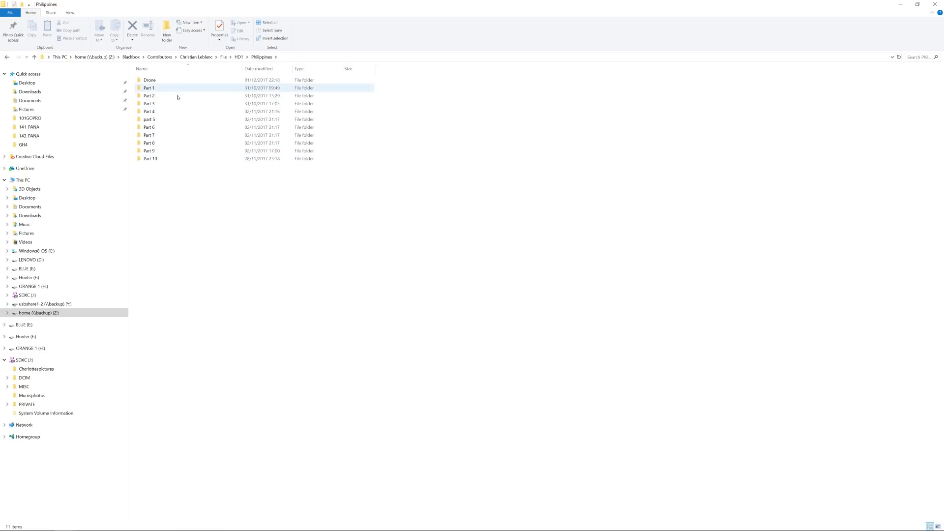
{"action": "double_click", "coordinate": [172, 111]}
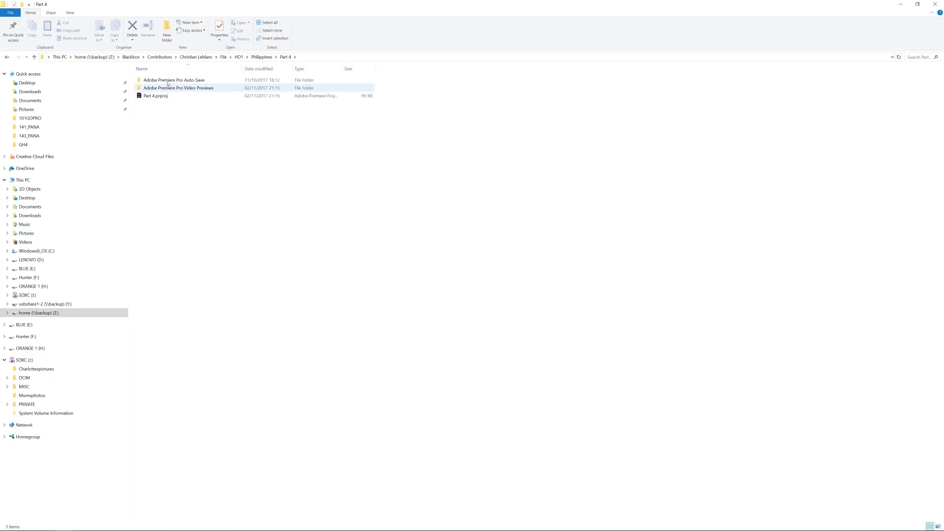
{"action": "left_click", "coordinate": [262, 57]}
{"action": "left_click", "coordinate": [239, 57]}
{"action": "left_click", "coordinate": [222, 57]}
{"action": "left_click", "coordinate": [196, 57]}
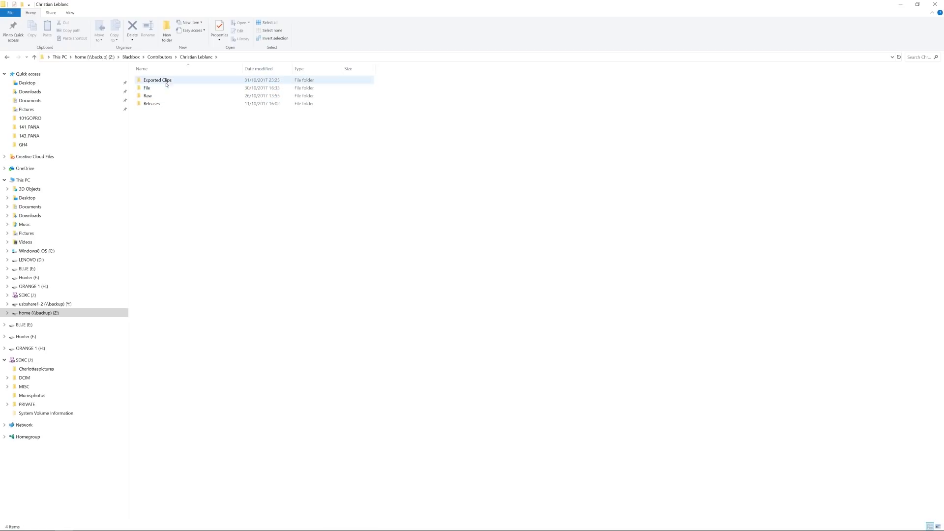
Step: View the clips in Exported Clips, HD1, Part 6, and return to the contributor's main folder
{"action": "left_click", "coordinate": [167, 82]}
{"action": "double_click", "coordinate": [167, 82]}
{"action": "double_click", "coordinate": [150, 80]}
{"action": "double_click", "coordinate": [161, 127]}
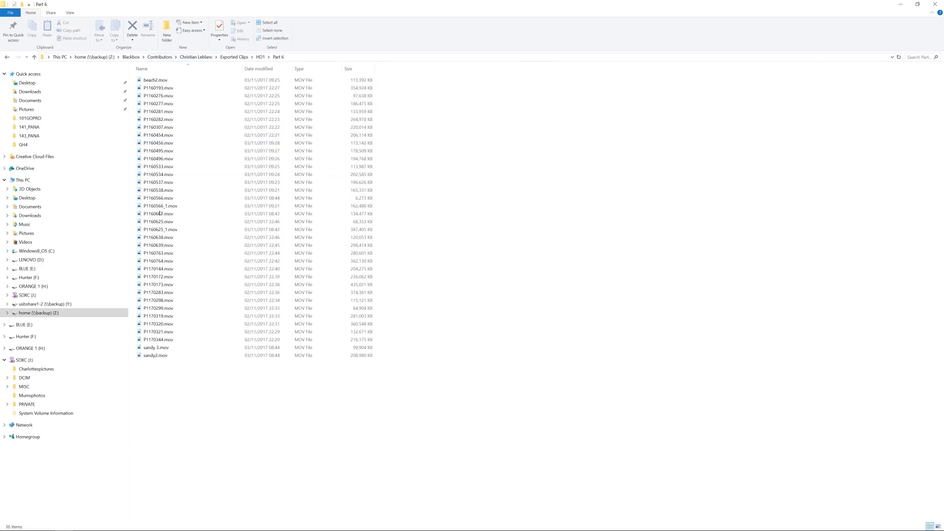
{"action": "left_click", "coordinate": [241, 57]}
{"action": "left_click", "coordinate": [196, 57]}
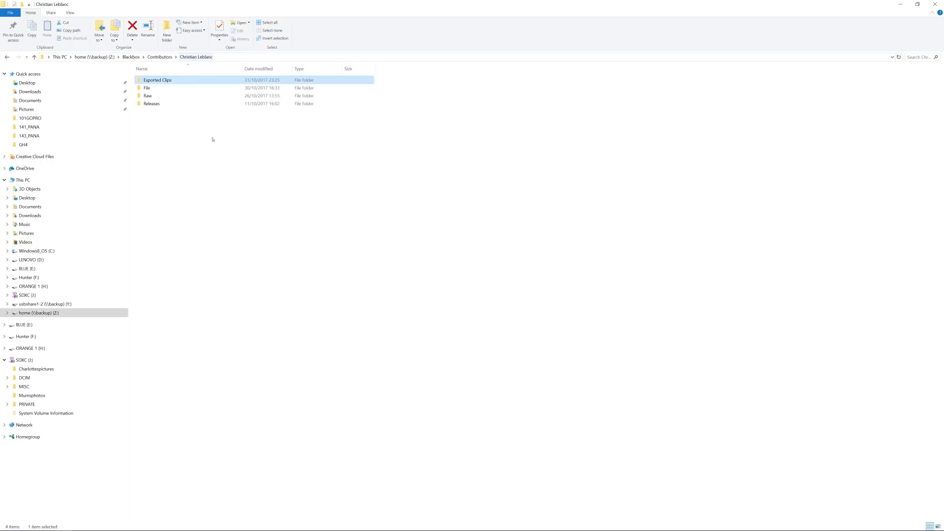
Step: Open the Dominican Republic folder under Raw, HD-1 and look at its Drone, GH4 and GoPro footage folders
{"action": "double_click", "coordinate": [178, 95]}
{"action": "double_click", "coordinate": [169, 80]}
{"action": "double_click", "coordinate": [192, 80]}
{"action": "left_click_drag", "start_coordinate": [271, 162], "coordinate": [165, 81]}
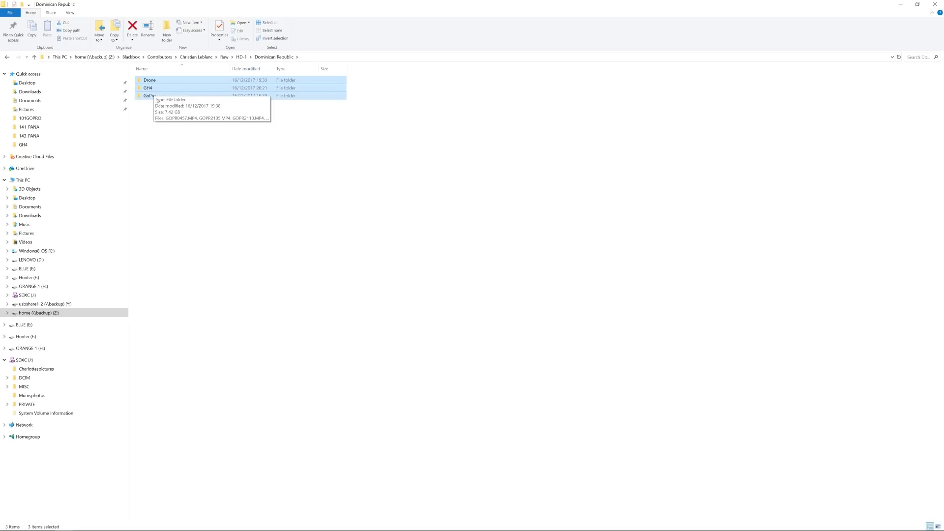
{"action": "left_click", "coordinate": [200, 129]}
{"action": "left_click_drag", "start_coordinate": [200, 129], "coordinate": [148, 78]}
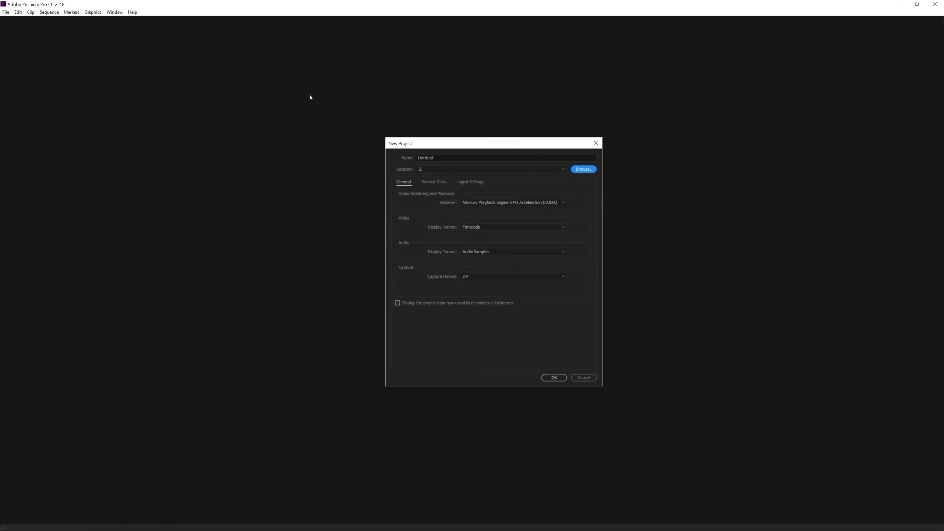
Step: Switch to Premiere Pro and name the new project File
{"action": "left_click_drag", "start_coordinate": [488, 146], "coordinate": [470, 133]}
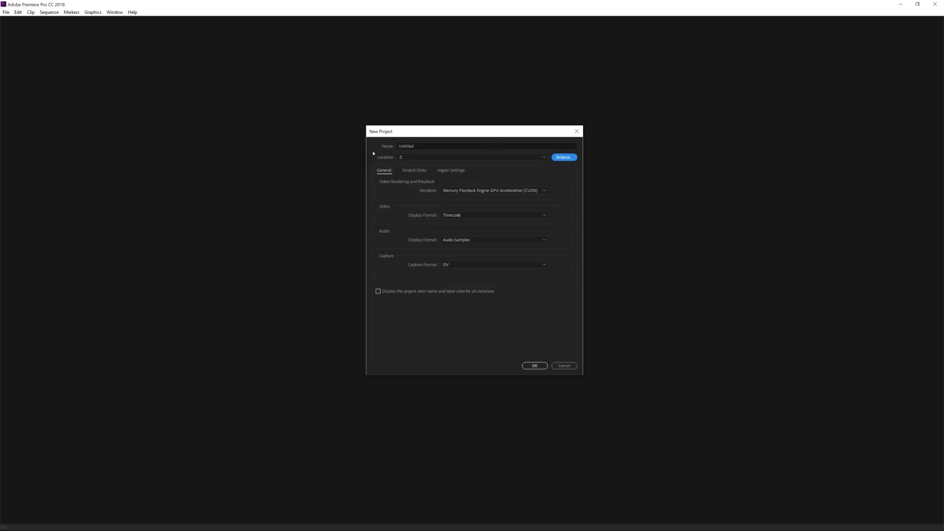
{"action": "double_click", "coordinate": [418, 145]}
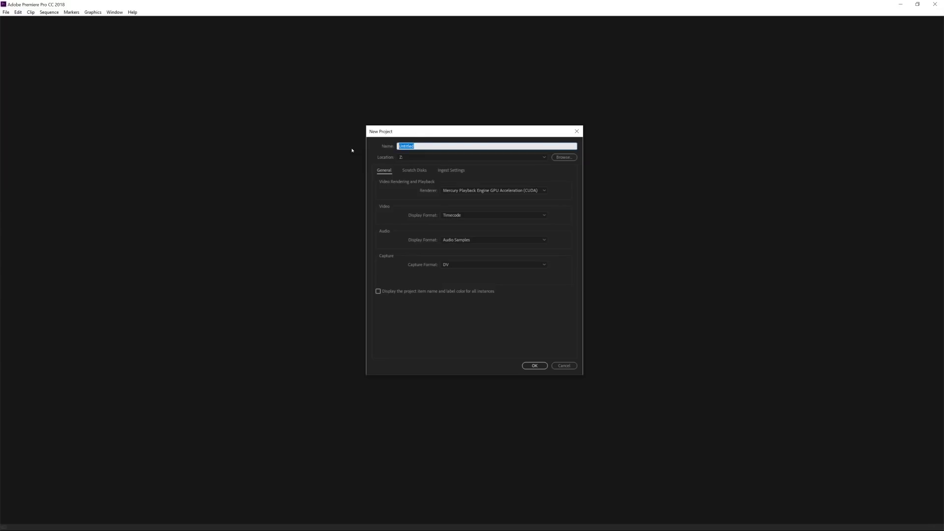
{"action": "type", "text": "S"}
Step: Browse for the project location to the Domonic Republic folder under the contributor's File, HD1 folder
{"action": "left_click", "coordinate": [564, 157]}
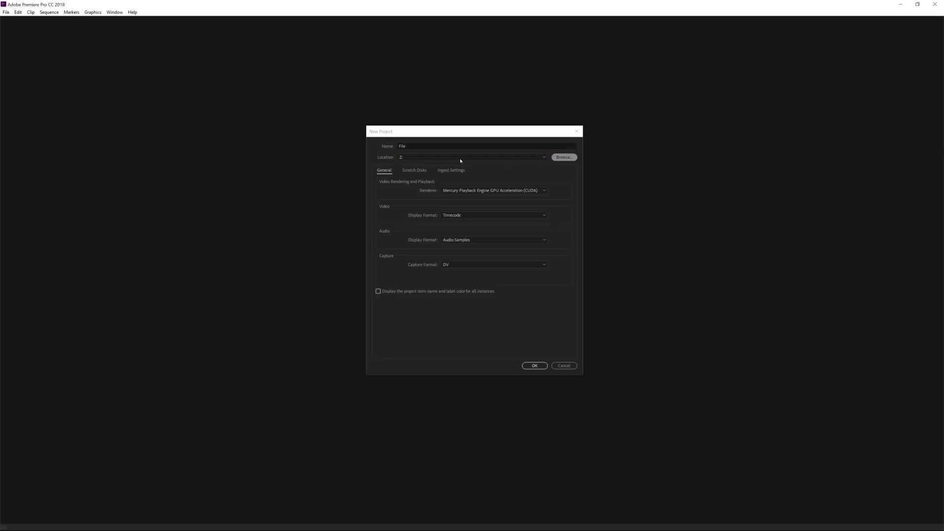
{"action": "double_click", "coordinate": [451, 188]}
{"action": "double_click", "coordinate": [457, 188]}
{"action": "double_click", "coordinate": [457, 189]}
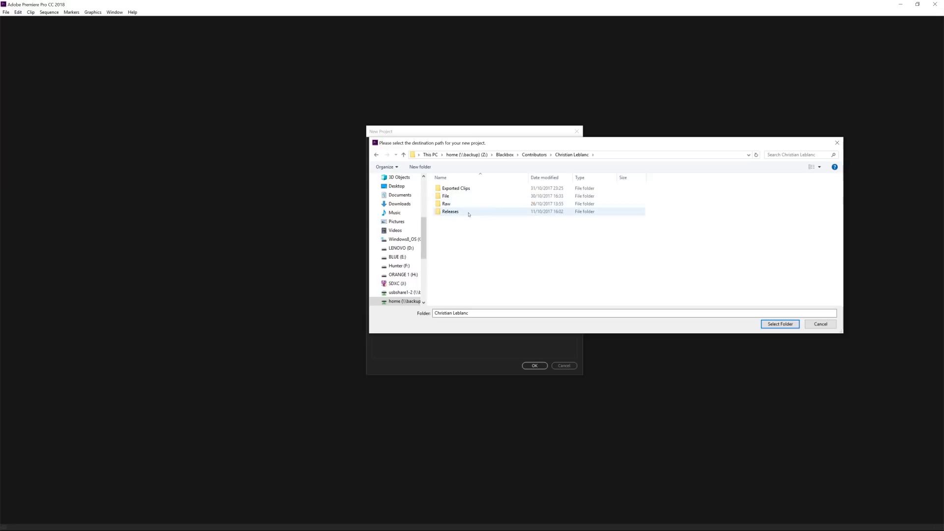
{"action": "double_click", "coordinate": [452, 197]}
{"action": "double_click", "coordinate": [475, 189]}
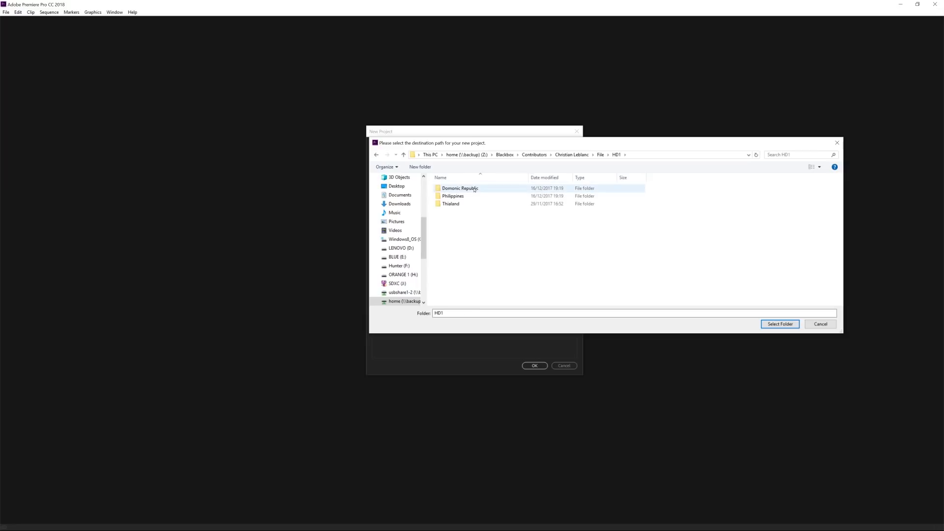
{"action": "double_click", "coordinate": [475, 189]}
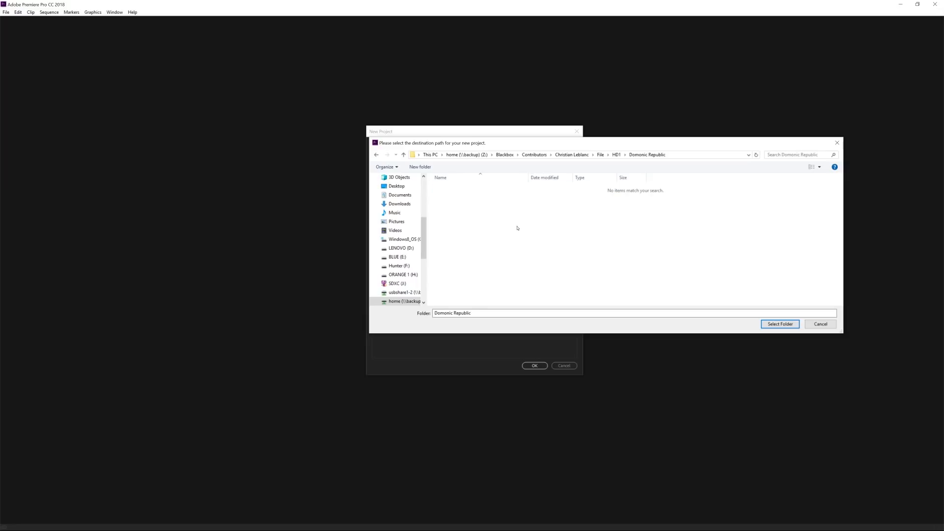
Step: Create a folder named File inside Domonic Republic and select it as the project location
{"action": "right_click", "coordinate": [479, 244]}
{"action": "mouse_move", "coordinate": [424, 315]}
{"action": "left_click", "coordinate": [358, 311]}
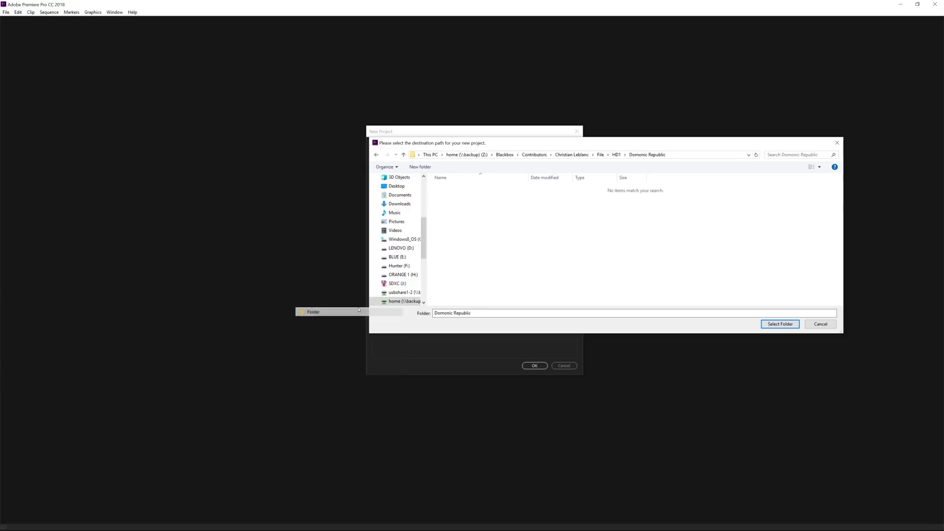
{"action": "type", "text": "File"}
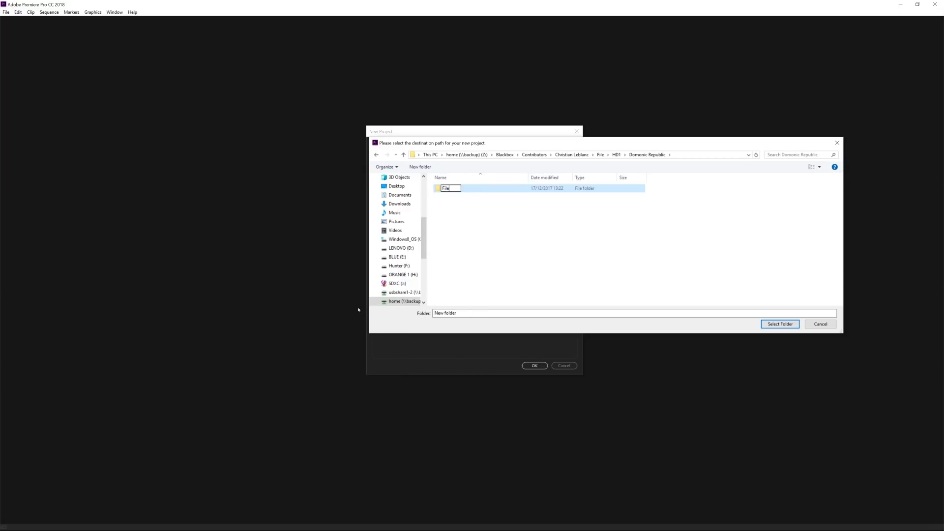
{"action": "key", "text": "Return"}
{"action": "double_click", "coordinate": [470, 193]}
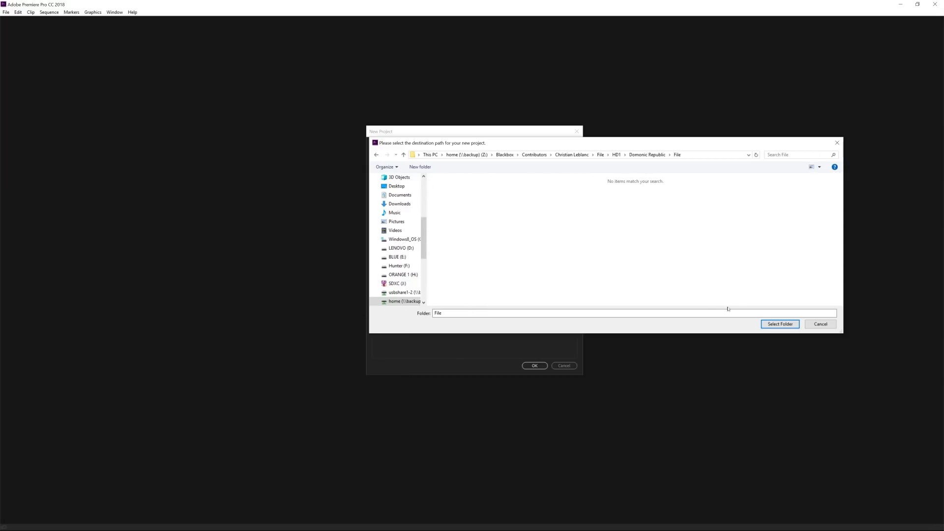
{"action": "left_click", "coordinate": [780, 324]}
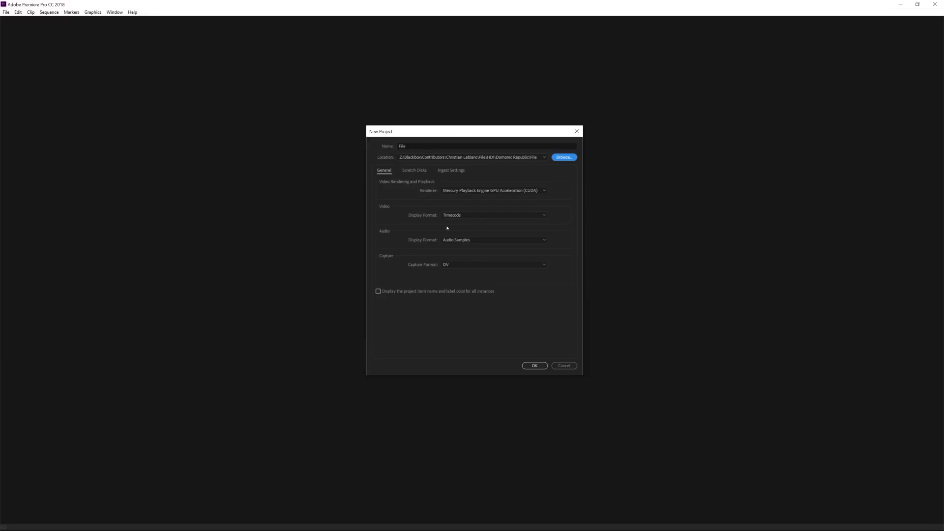
Step: Keep DV as the capture format and create the project
{"action": "left_click", "coordinate": [460, 265]}
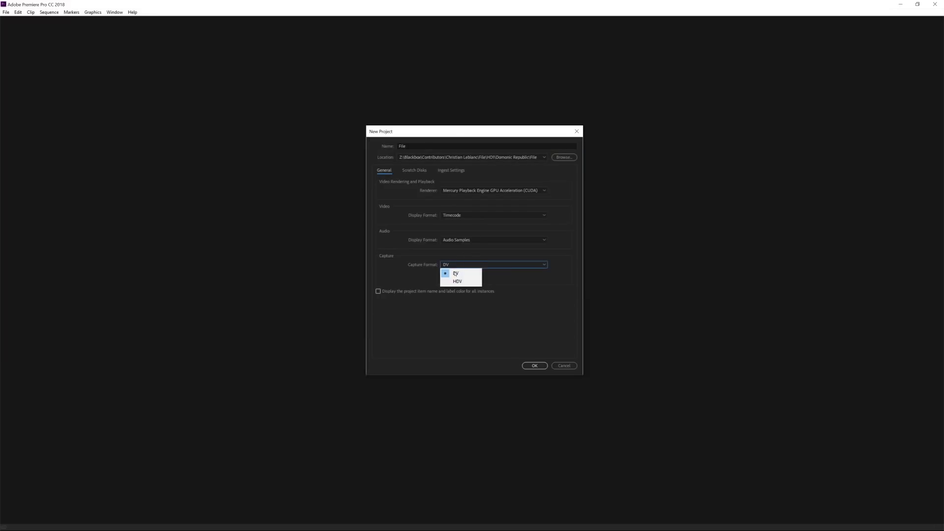
{"action": "left_click", "coordinate": [455, 274]}
{"action": "left_click", "coordinate": [526, 366]}
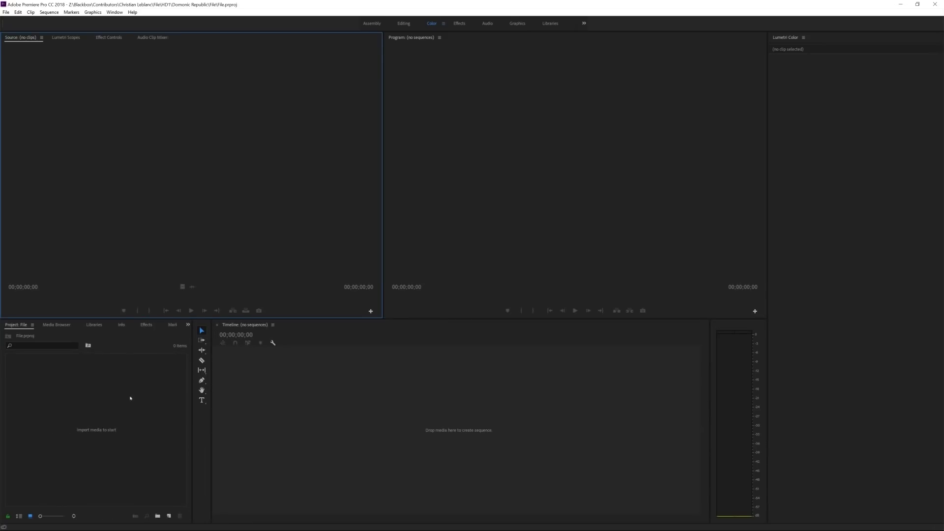
Step: Import the Drone, GH4 and GoPro folders from Raw, HD-1, Dominican Republic into the project
{"action": "left_click", "coordinate": [152, 461]}
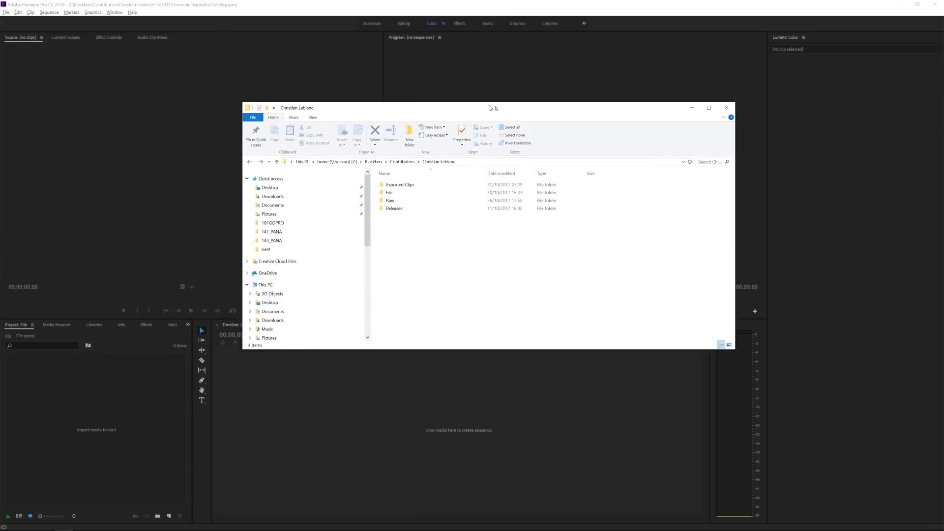
{"action": "left_click", "coordinate": [456, 210]}
{"action": "double_click", "coordinate": [456, 209]}
{"action": "double_click", "coordinate": [433, 196]}
{"action": "double_click", "coordinate": [435, 197]}
{"action": "key", "text": "ctrl+a"}
{"action": "left_click_drag", "start_coordinate": [435, 208], "coordinate": [82, 424]}
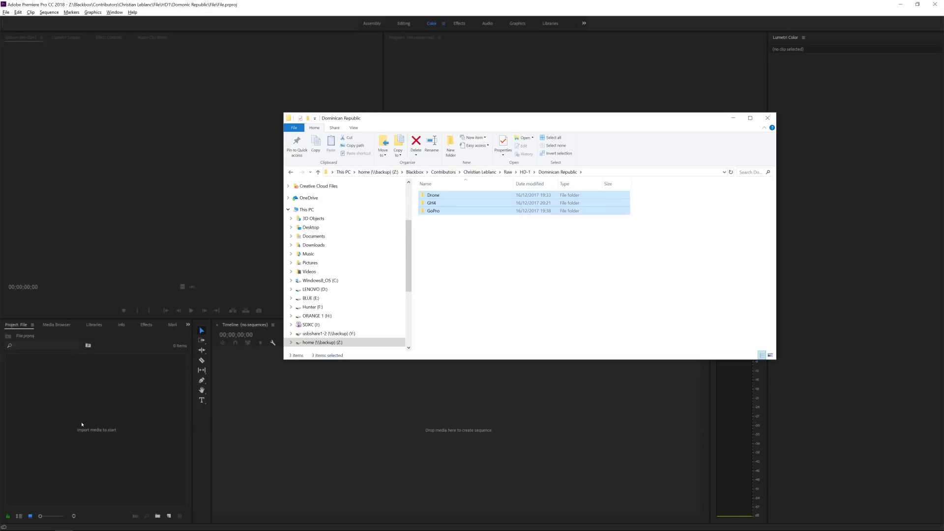
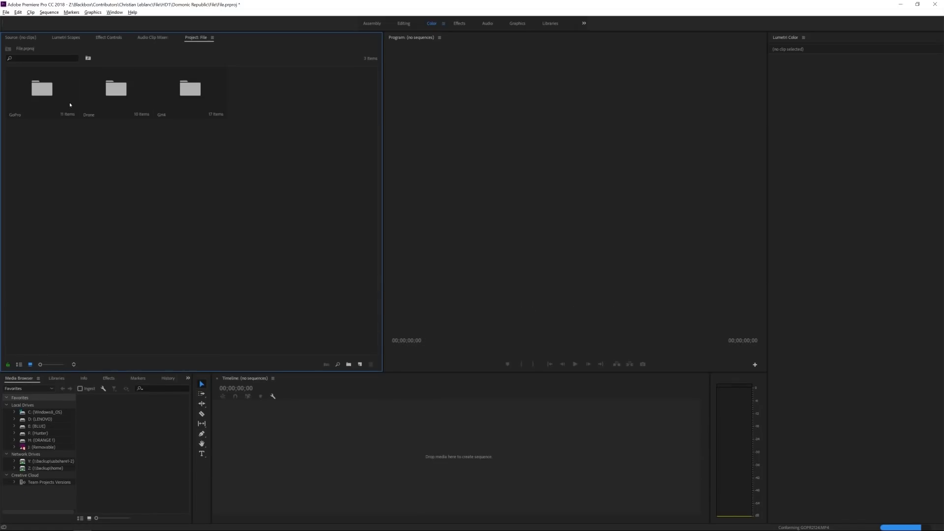
Step: Open the GoPro bin and create a bin named Raw inside it
{"action": "left_click", "coordinate": [33, 106]}
{"action": "left_click", "coordinate": [58, 138]}
{"action": "double_click", "coordinate": [34, 91]}
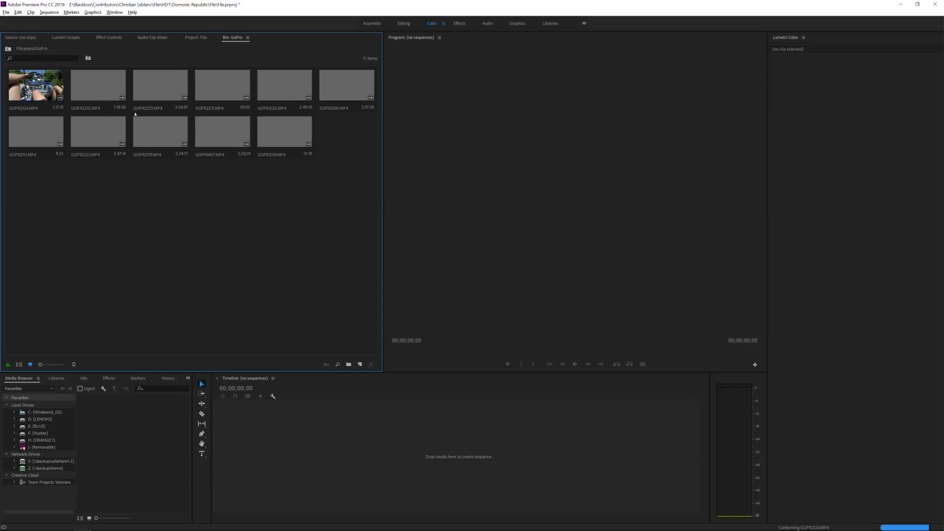
{"action": "right_click", "coordinate": [172, 236]}
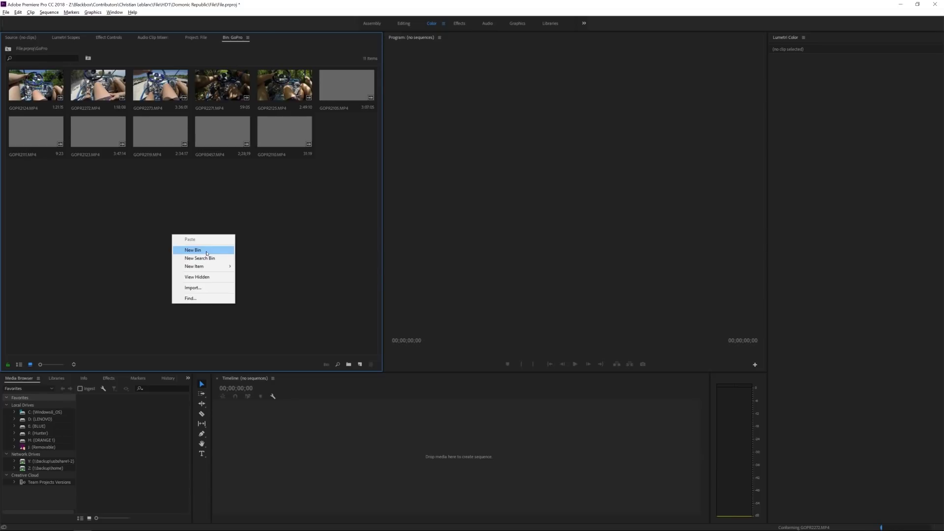
{"action": "left_click", "coordinate": [207, 251]}
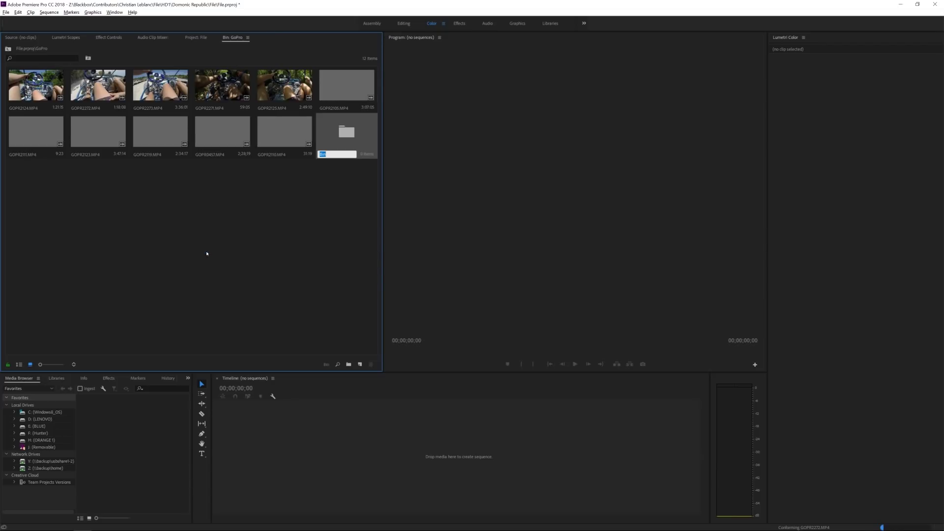
{"action": "type", "text": "R"}
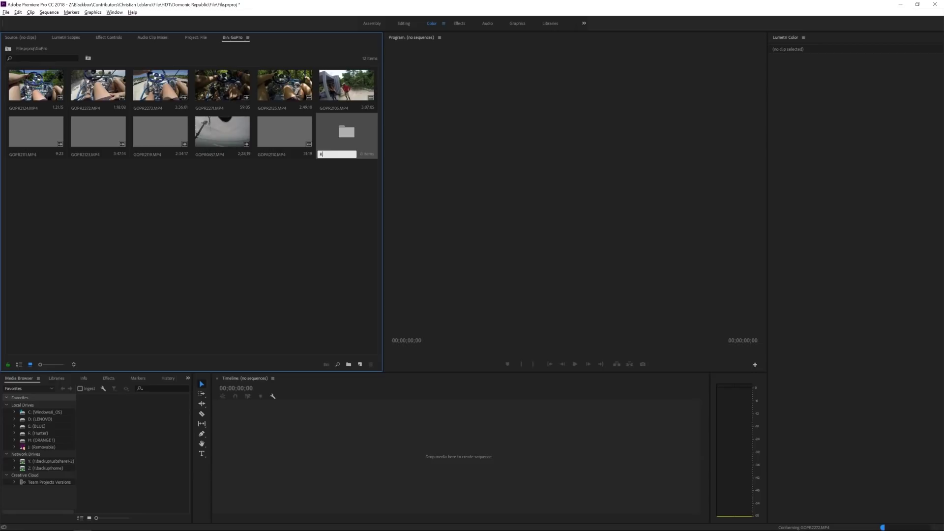
{"action": "type", "text": "aw"}
{"action": "left_click", "coordinate": [207, 256]}
Step: Create another bin named Edited inside the GoPro bin
{"action": "right_click", "coordinate": [207, 255]}
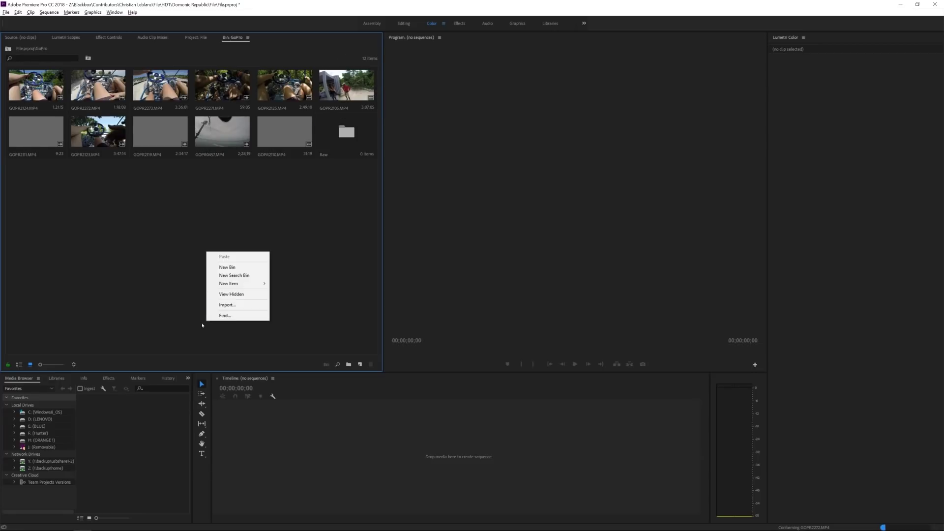
{"action": "left_click", "coordinate": [237, 266]}
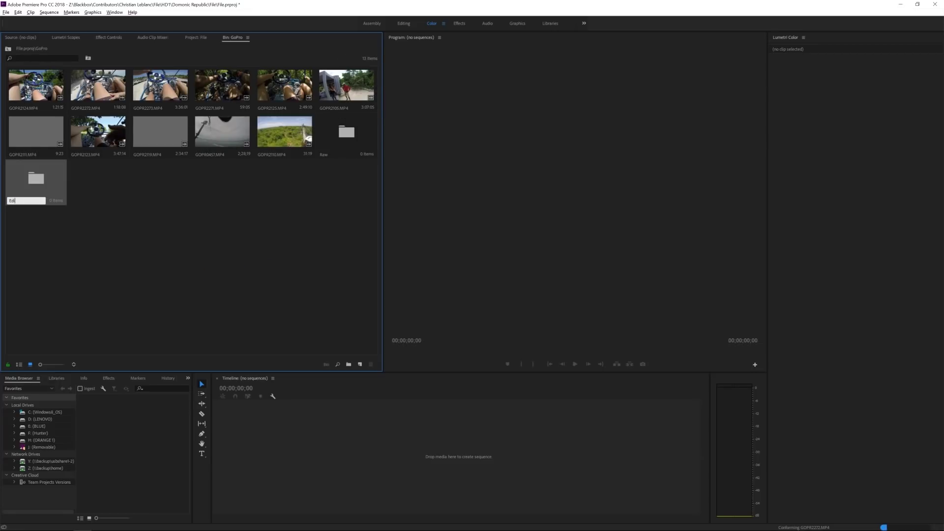
{"action": "left_click", "coordinate": [237, 266]}
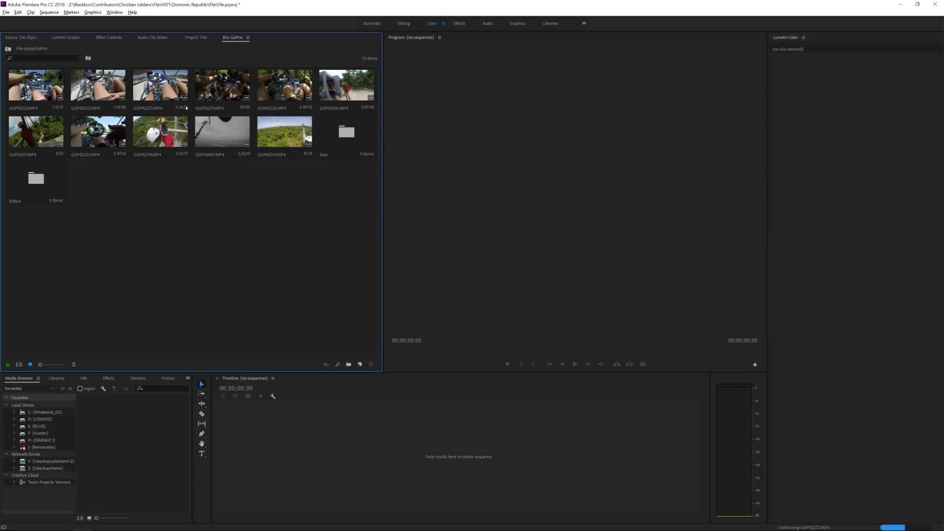
Step: Create a new sequence from the GOPR2110.MP4 zip-line clip in the GoPro bin
{"action": "left_click", "coordinate": [278, 136]}
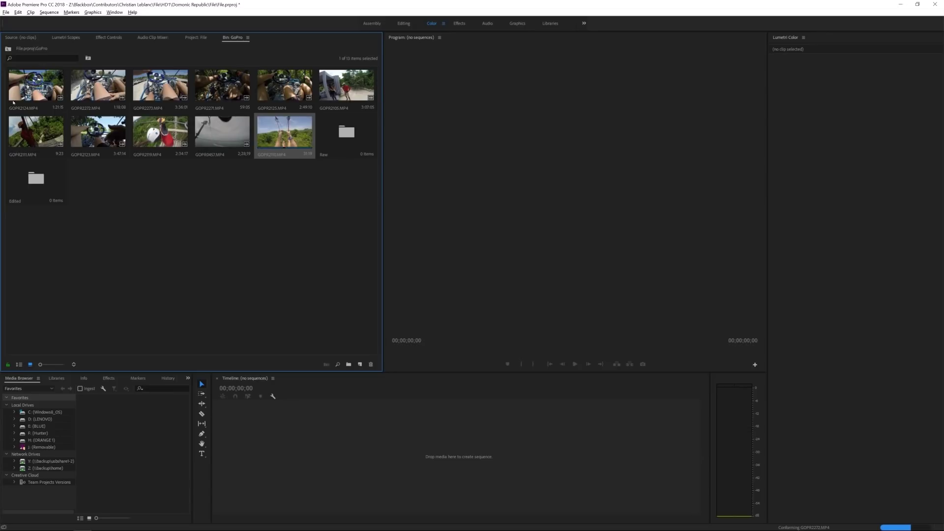
{"action": "right_click", "coordinate": [288, 141]}
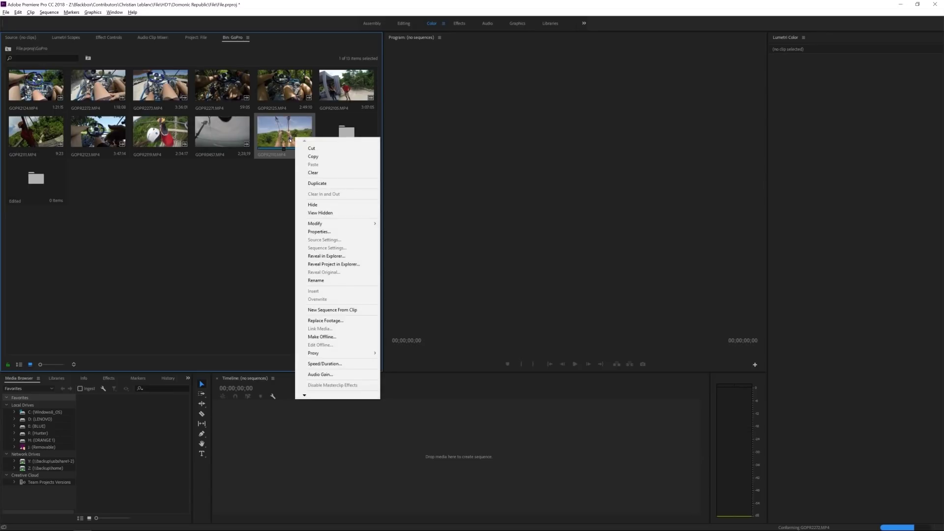
{"action": "left_click", "coordinate": [331, 311]}
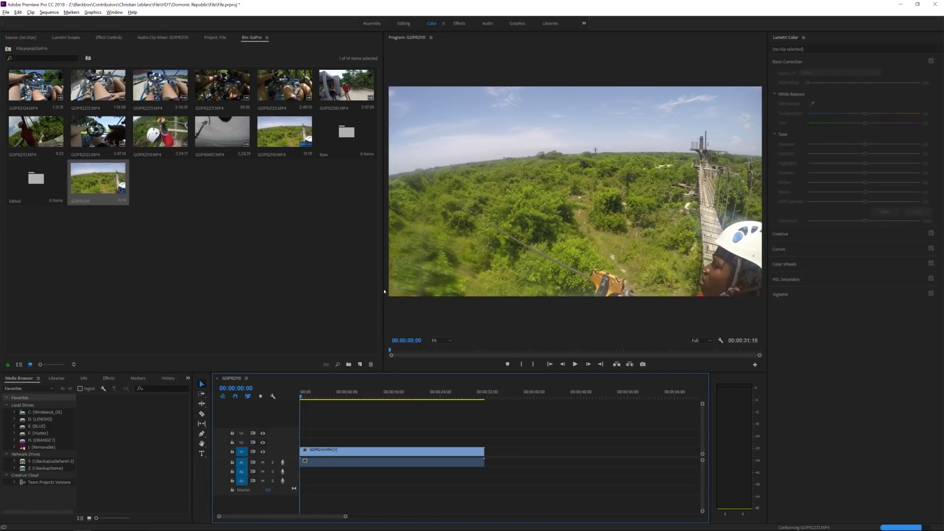
Step: Enlarge the program preview and remove the audio of the GOPR2110.MP4 clip from the sequence
{"action": "left_click_drag", "start_coordinate": [383, 290], "coordinate": [317, 290]}
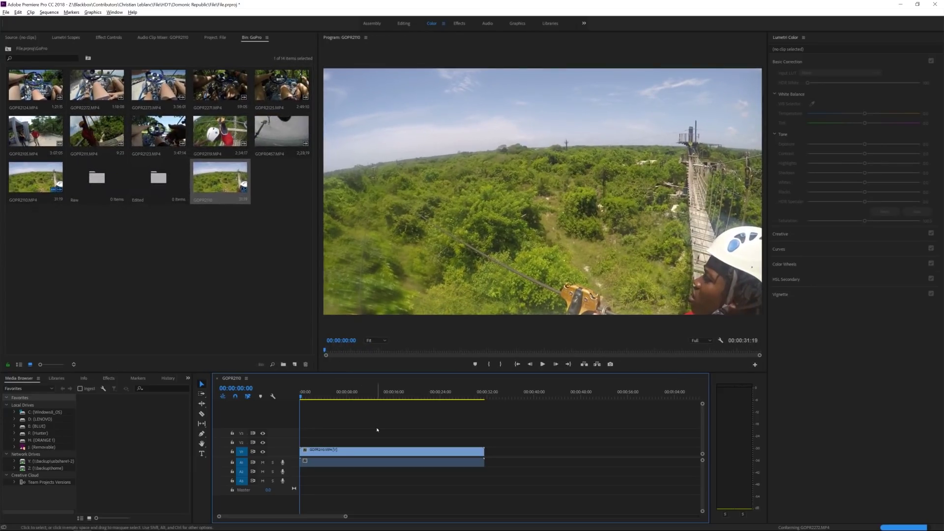
{"action": "right_click", "coordinate": [345, 451]}
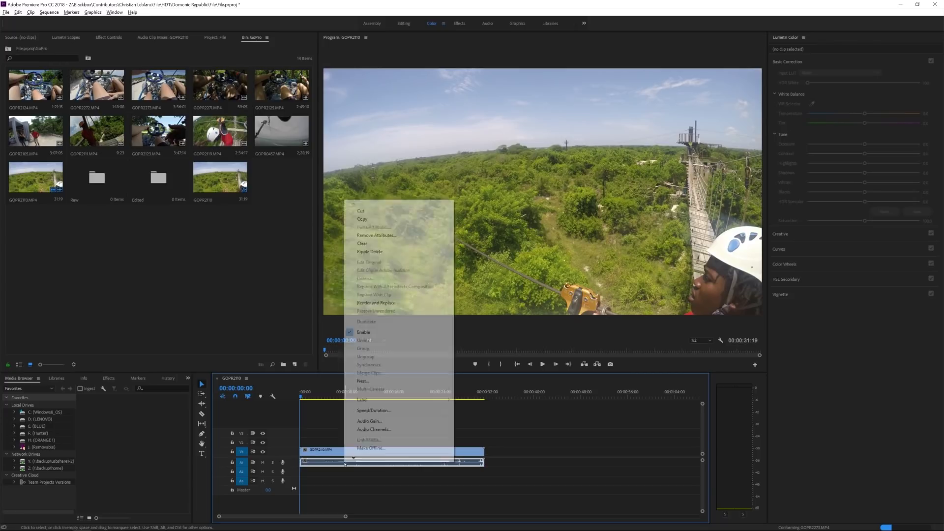
{"action": "left_click", "coordinate": [391, 210]}
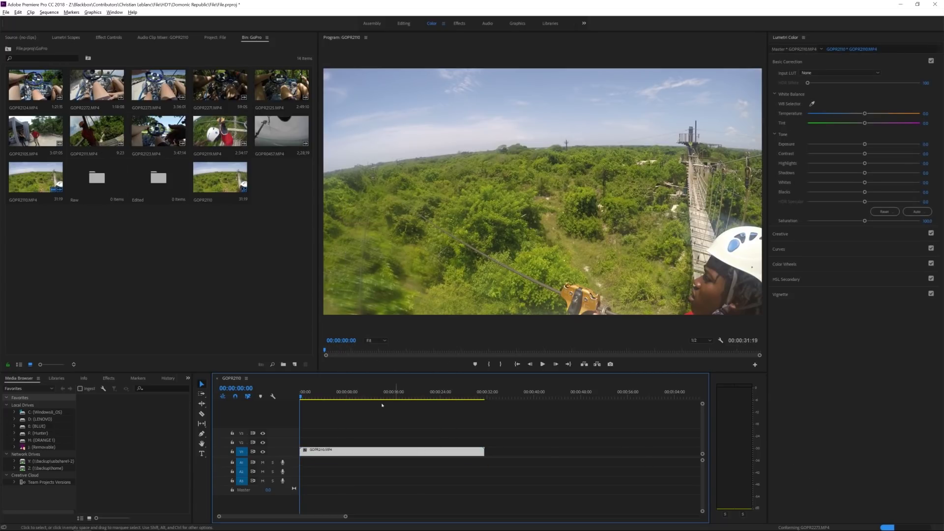
Step: Play and scrub through the opening of the clip to find where the usable zip-line ride should start
{"action": "key", "text": "space"}
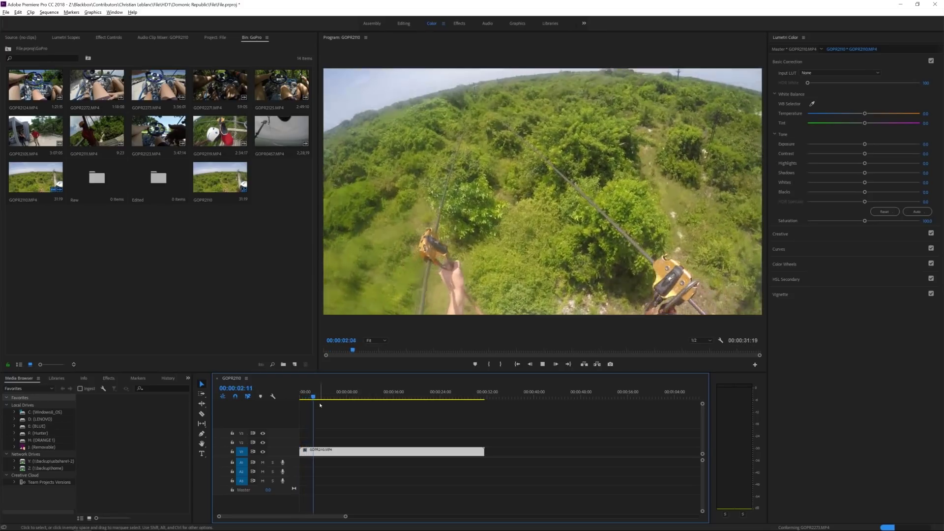
{"action": "left_click_drag", "start_coordinate": [339, 398], "coordinate": [301, 393]}
{"action": "key", "text": "space"}
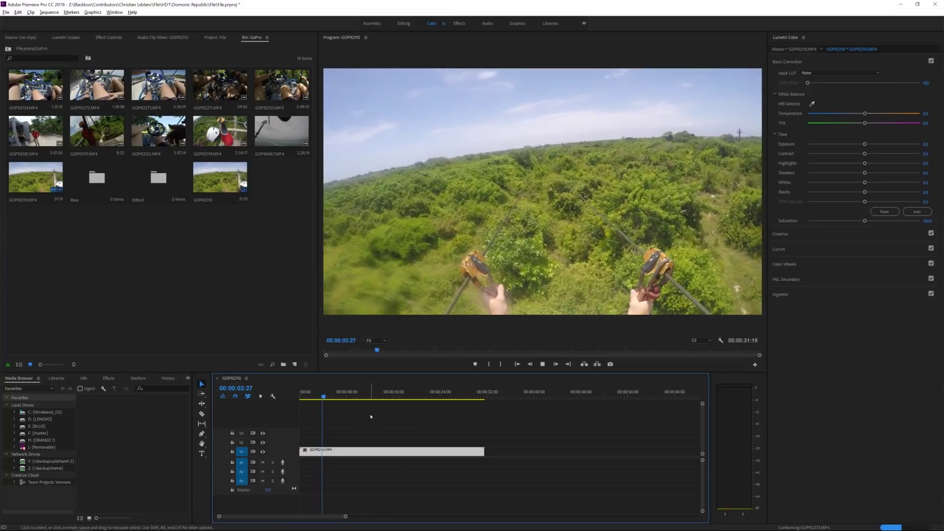
{"action": "key", "text": "space"}
{"action": "left_click_drag", "start_coordinate": [327, 399], "coordinate": [258, 400]}
{"action": "key", "text": "space"}
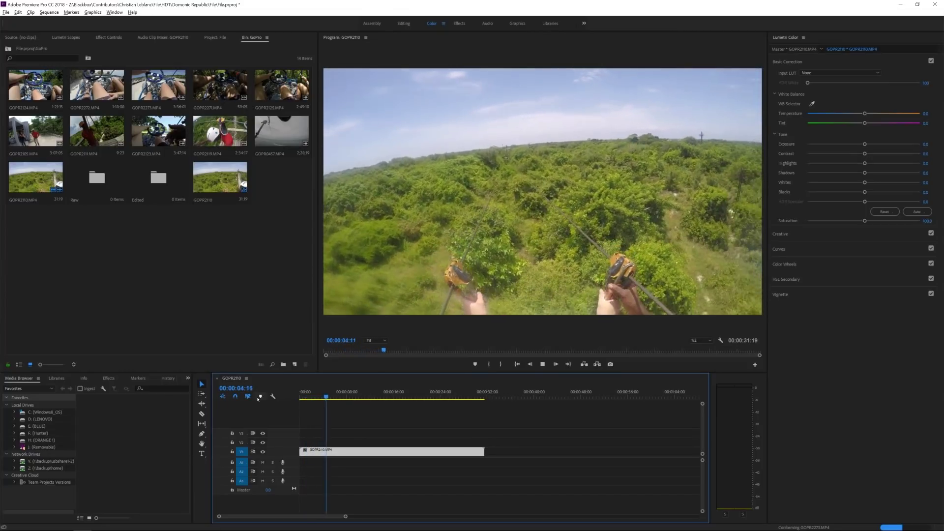
{"action": "key", "text": "space"}
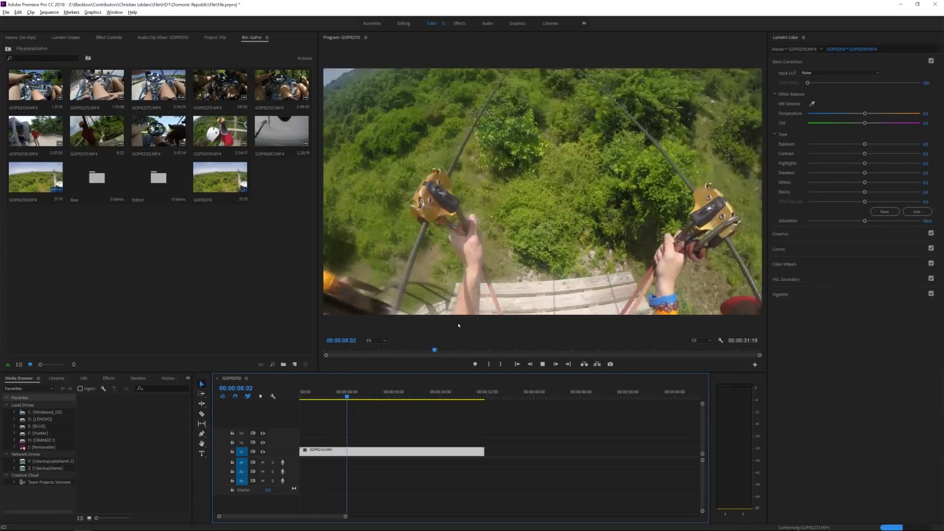
{"action": "key", "text": "space"}
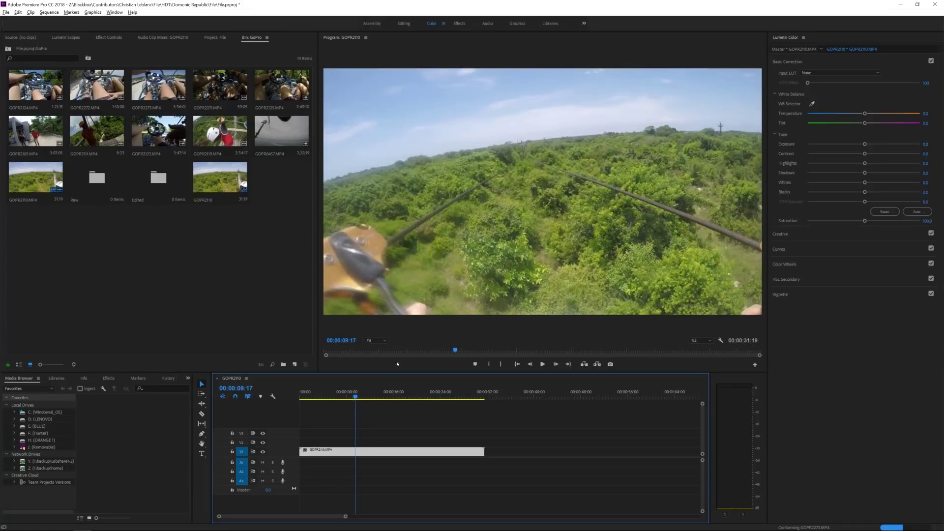
{"action": "left_click_drag", "start_coordinate": [358, 394], "coordinate": [350, 401]}
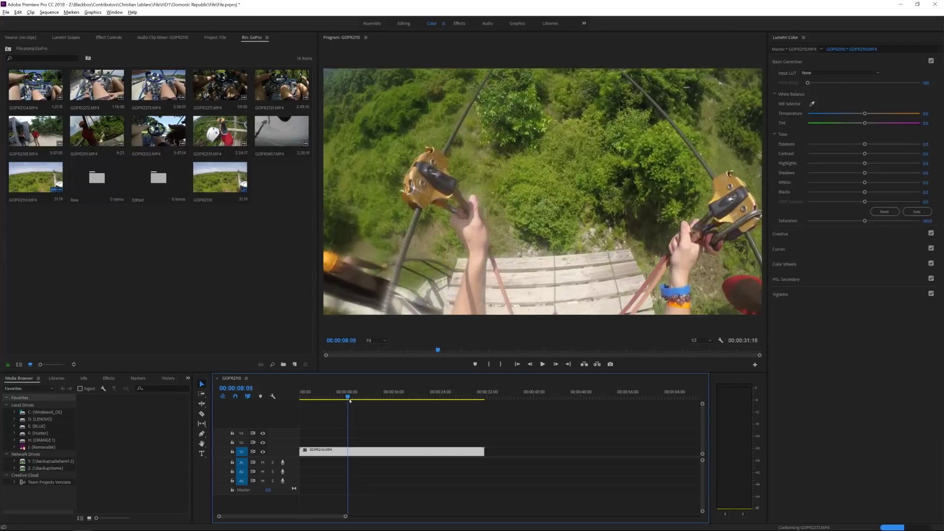
{"action": "key", "text": "space"}
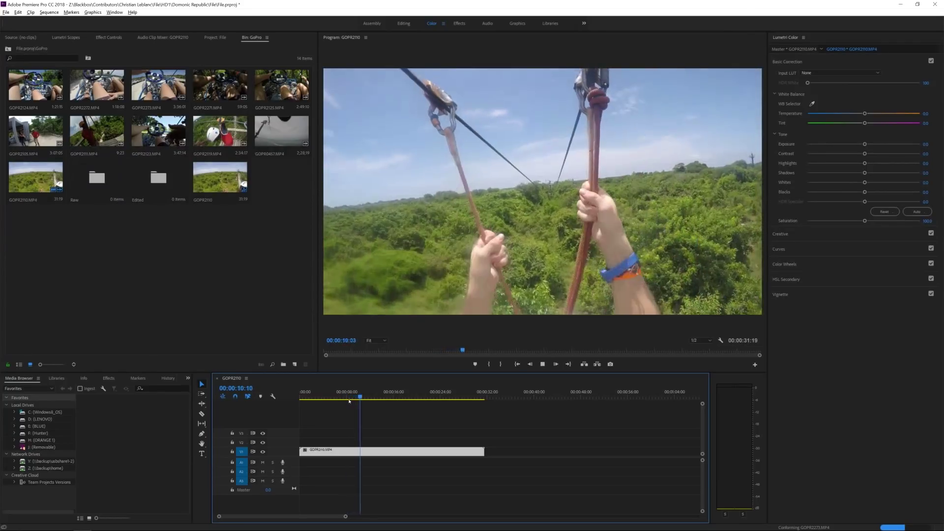
{"action": "left_click_drag", "start_coordinate": [346, 396], "coordinate": [348, 397]}
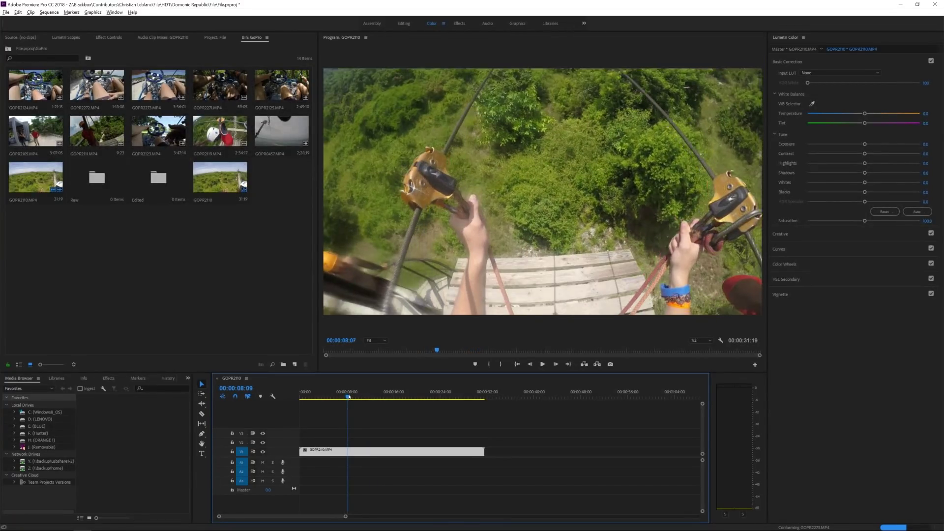
Step: Try splitting the clip at 00:00:08:07 and ripple deleting its opening part, and undo both edits
{"action": "left_click", "coordinate": [201, 413]}
{"action": "left_click", "coordinate": [347, 452]}
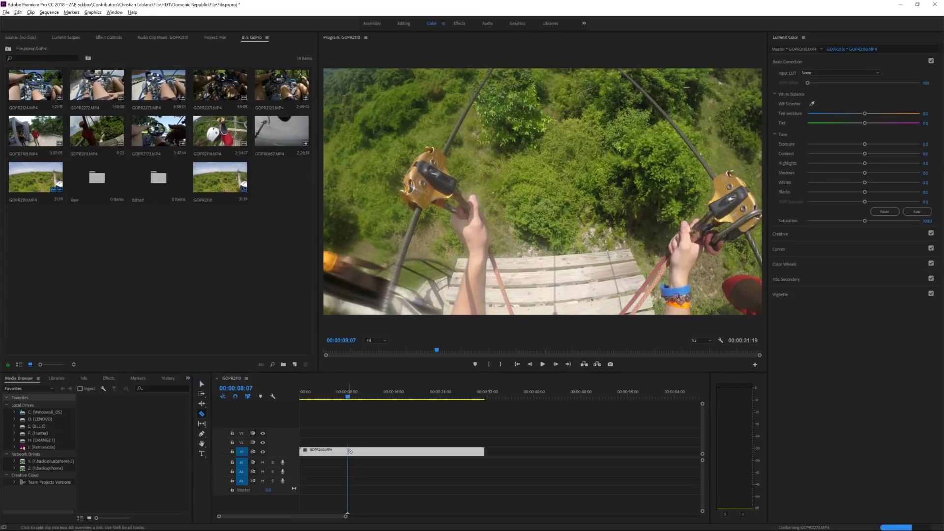
{"action": "right_click", "coordinate": [326, 452]}
{"action": "left_click", "coordinate": [347, 216]}
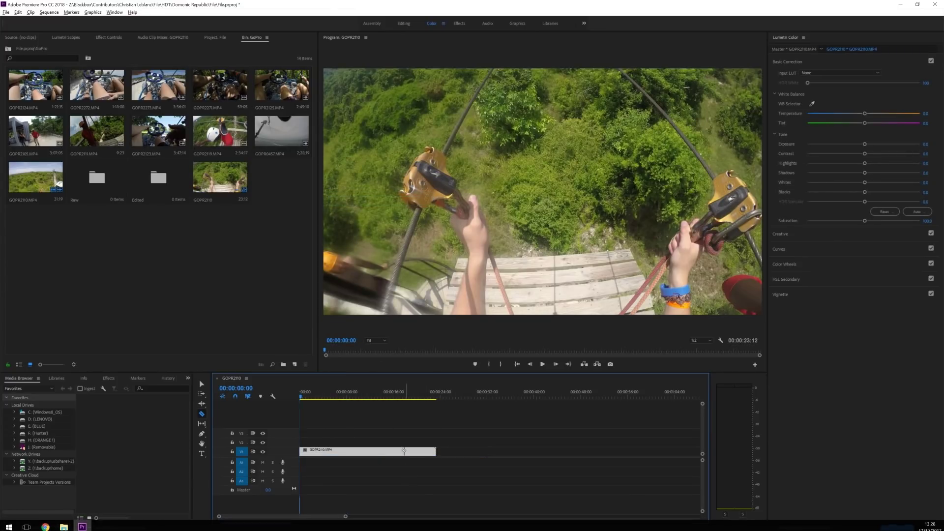
{"action": "key", "text": "ctrl+z"}
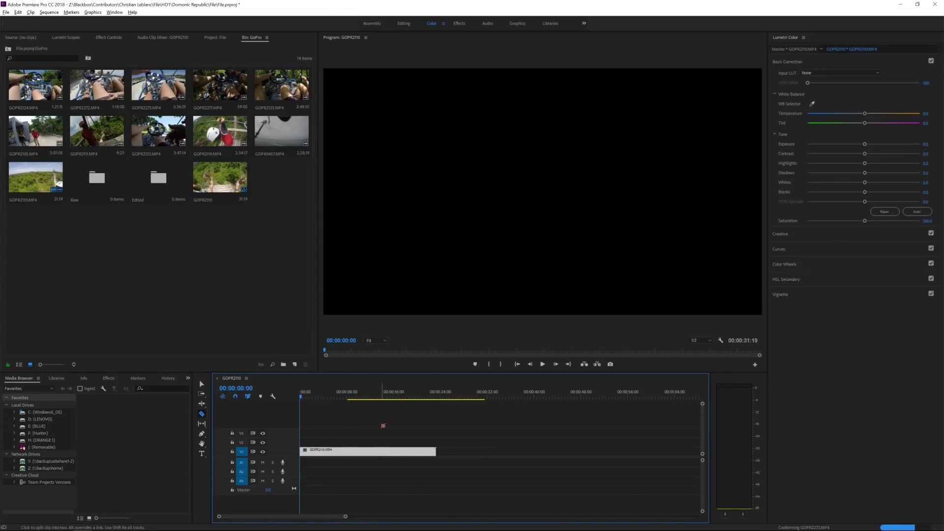
{"action": "key", "text": "ctrl+z"}
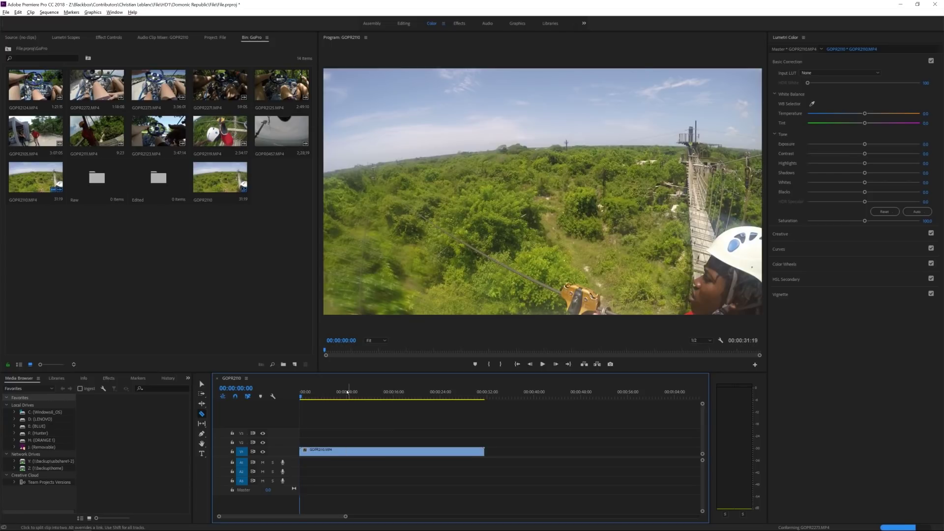
Step: Ripple trim the start of the clip to 00:00:07:24, closing the gap
{"action": "left_click", "coordinate": [345, 394]}
{"action": "key", "text": "Left"}
{"action": "key", "text": "Left"}
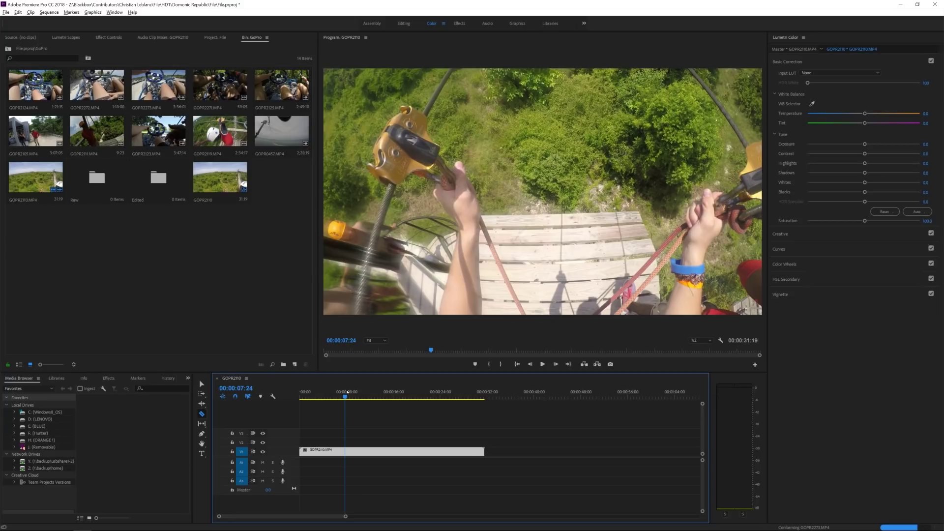
{"action": "key", "text": "q"}
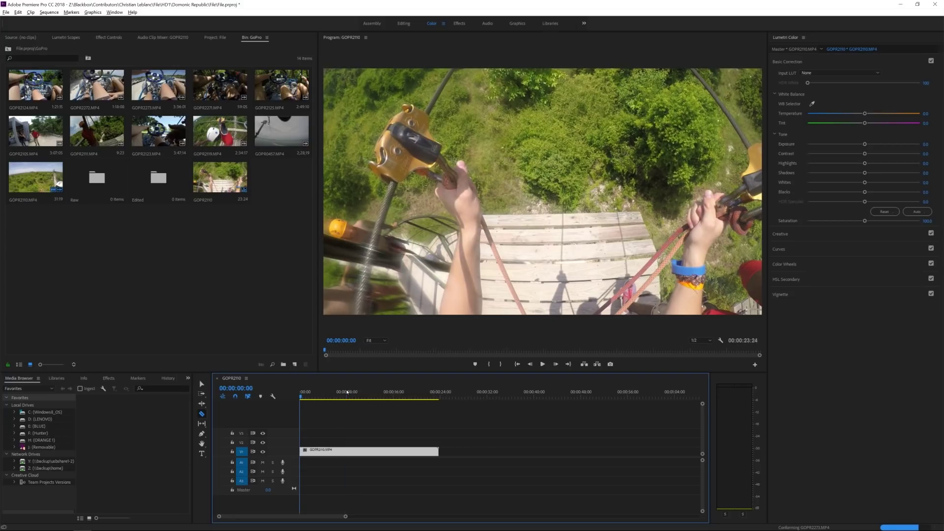
Step: Ripple trim the end of the clip at 00:00:17:28, before the arrival at the platform, and play back the result
{"action": "key", "text": "space"}
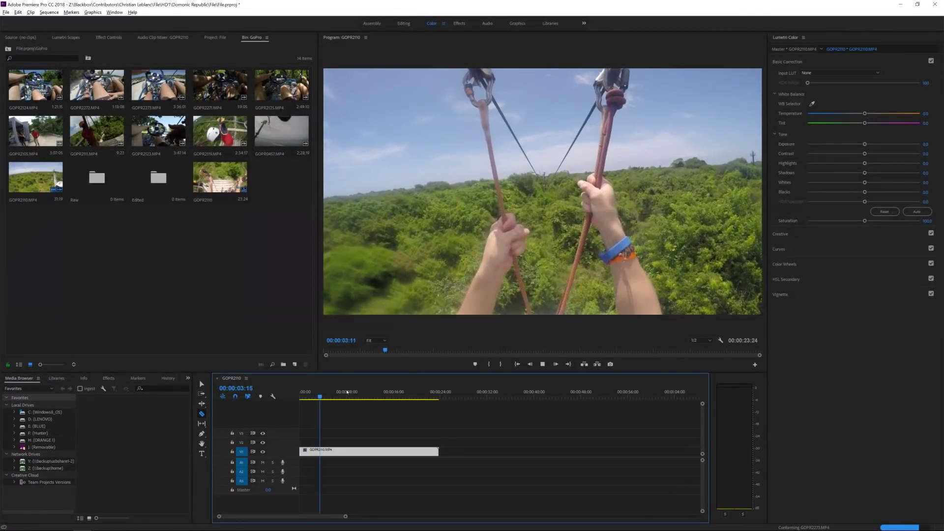
{"action": "left_click_drag", "start_coordinate": [333, 394], "coordinate": [420, 397]}
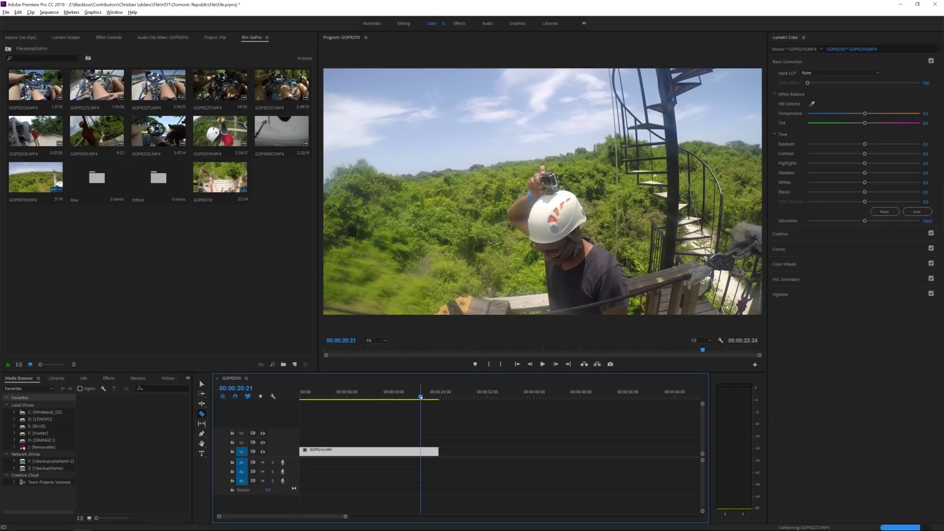
{"action": "mouse_move", "coordinate": [420, 398]}
{"action": "left_mouse_down"}
{"action": "mouse_move", "coordinate": [404, 399]}
{"action": "mouse_move", "coordinate": [413, 396]}
{"action": "left_mouse_up"}
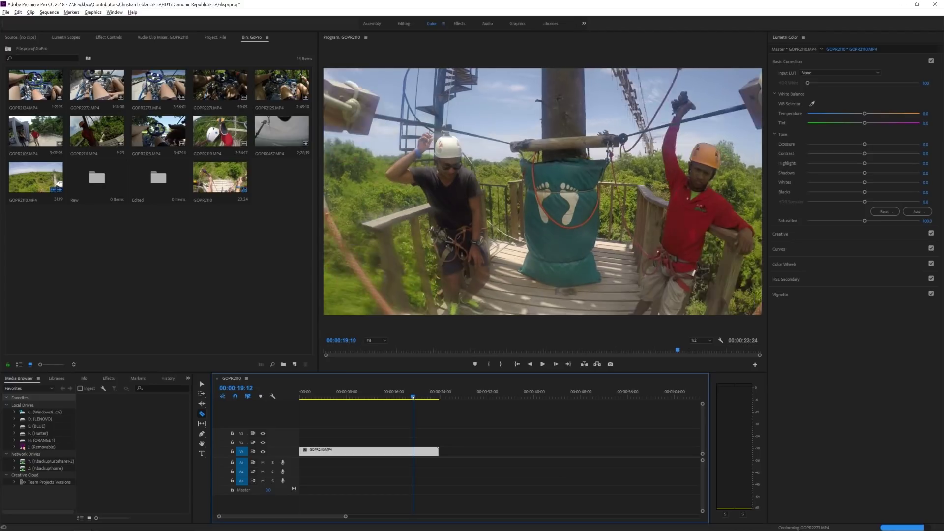
{"action": "left_click_drag", "start_coordinate": [414, 397], "coordinate": [405, 398]}
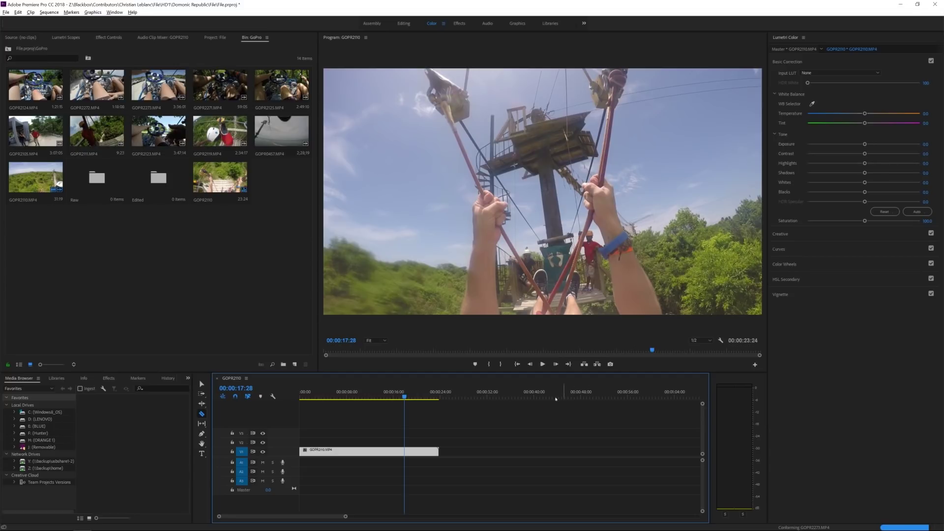
{"action": "key", "text": "w"}
{"action": "key", "text": "space"}
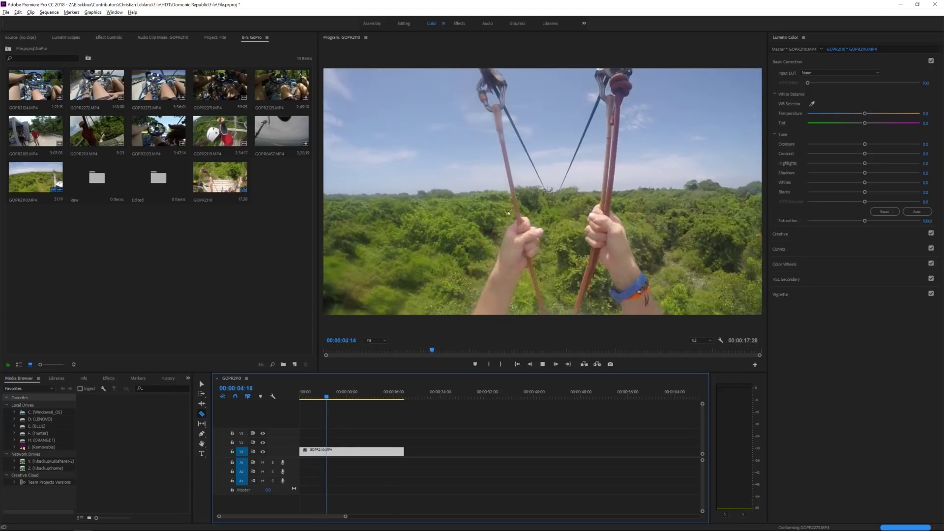
{"action": "key", "text": "space"}
Step: Look over the Lumetri Color sections with Basic Correction reopened, and preview more of the trimmed clip
{"action": "left_click", "coordinate": [858, 127]}
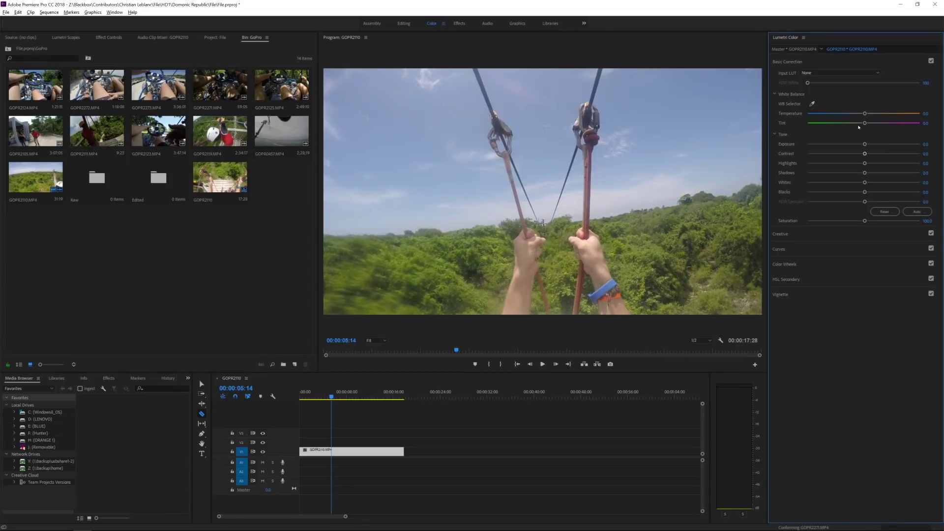
{"action": "left_click", "coordinate": [810, 61]}
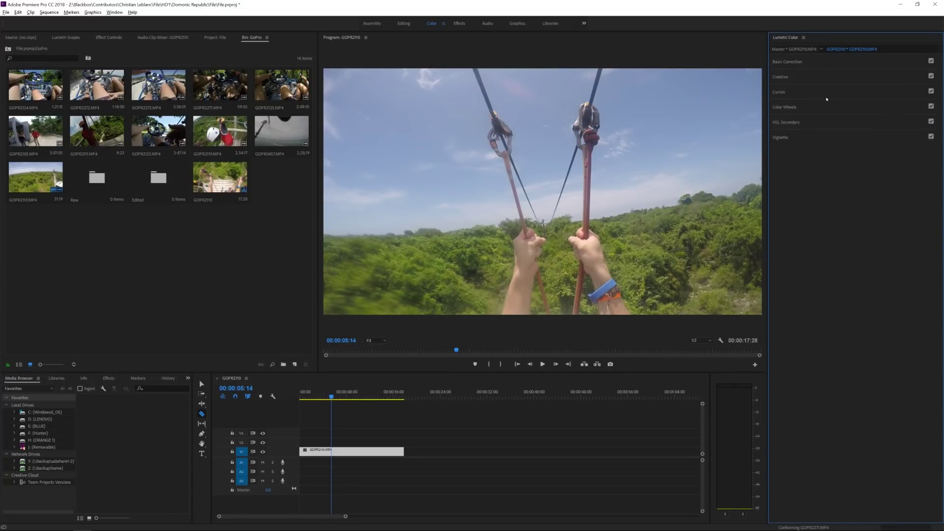
{"action": "left_click", "coordinate": [819, 63]}
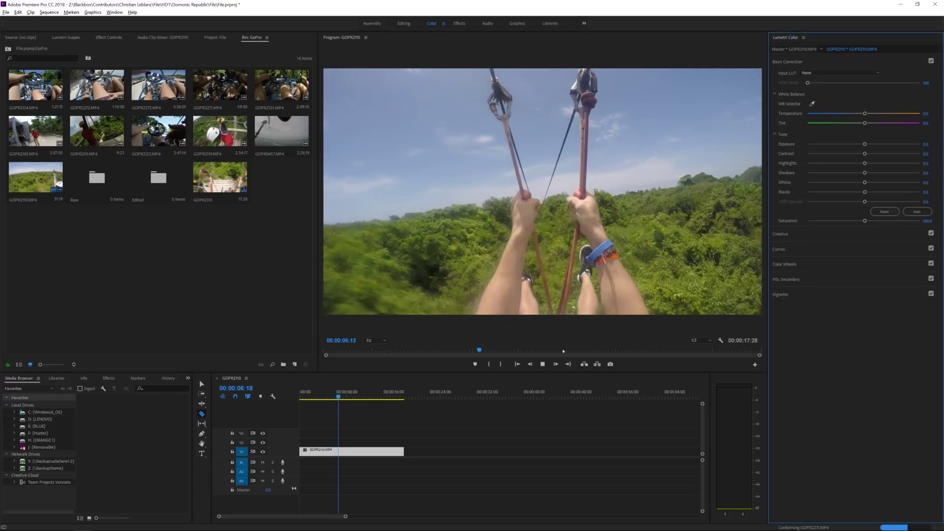
{"action": "key", "text": "space"}
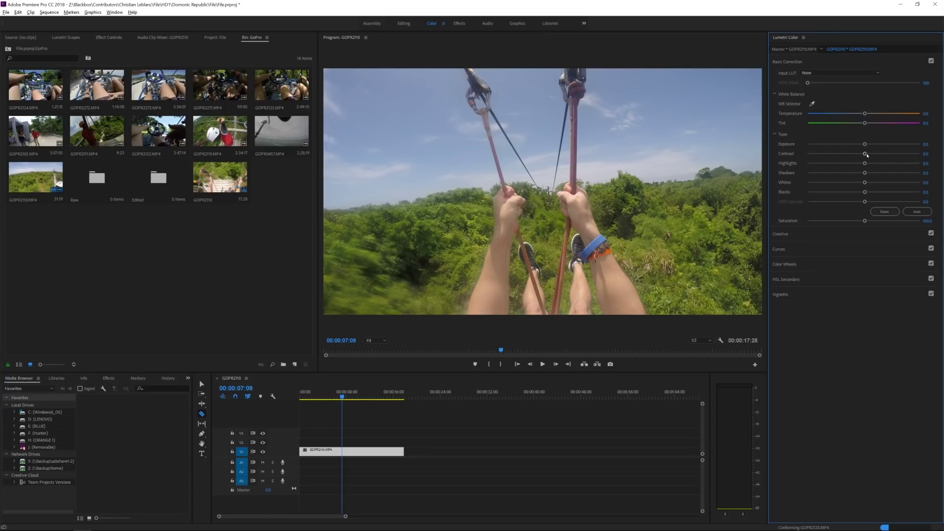
Step: Set the clip's Contrast to 10 in the basic color correction
{"action": "left_click_drag", "start_coordinate": [867, 155], "coordinate": [869, 157]}
{"action": "left_click", "coordinate": [929, 154]}
{"action": "key", "text": "BackSpace"}
{"action": "type", "text": "10"}
{"action": "key", "text": "Return"}
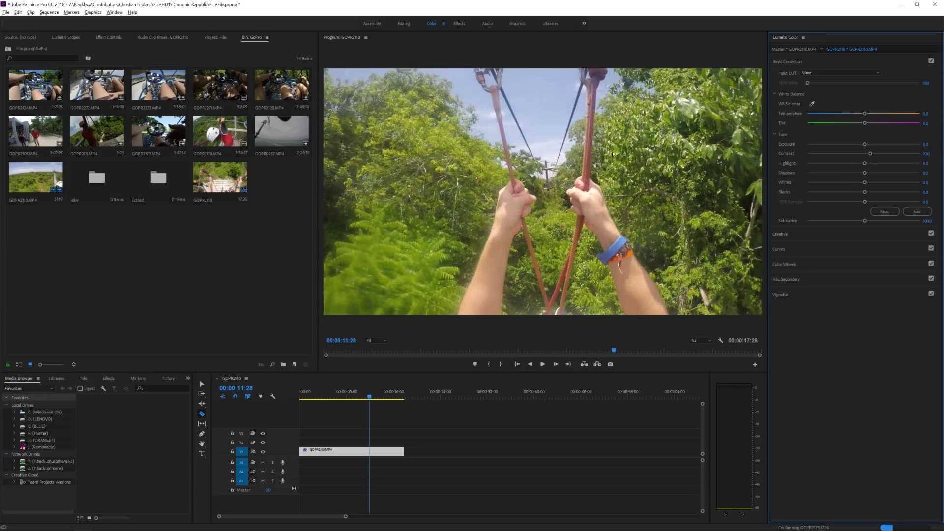
Step: Raise the clip's Saturation to 105
{"action": "left_click_drag", "start_coordinate": [863, 224], "coordinate": [867, 222]}
{"action": "left_click", "coordinate": [928, 221]}
{"action": "key", "text": "Return"}
Step: Set the clip's Shadows to -10 and play back the graded shot
{"action": "left_click_drag", "start_coordinate": [336, 398], "coordinate": [332, 399]}
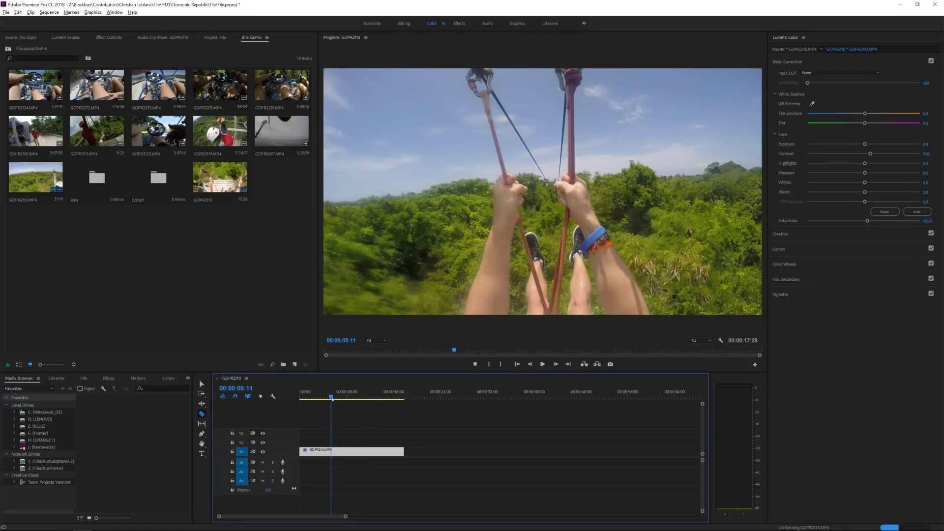
{"action": "mouse_move", "coordinate": [864, 174]}
{"action": "left_mouse_down"}
{"action": "mouse_move", "coordinate": [878, 173]}
{"action": "mouse_move", "coordinate": [851, 177]}
{"action": "mouse_move", "coordinate": [869, 177]}
{"action": "mouse_move", "coordinate": [851, 179]}
{"action": "mouse_move", "coordinate": [861, 180]}
{"action": "left_mouse_up"}
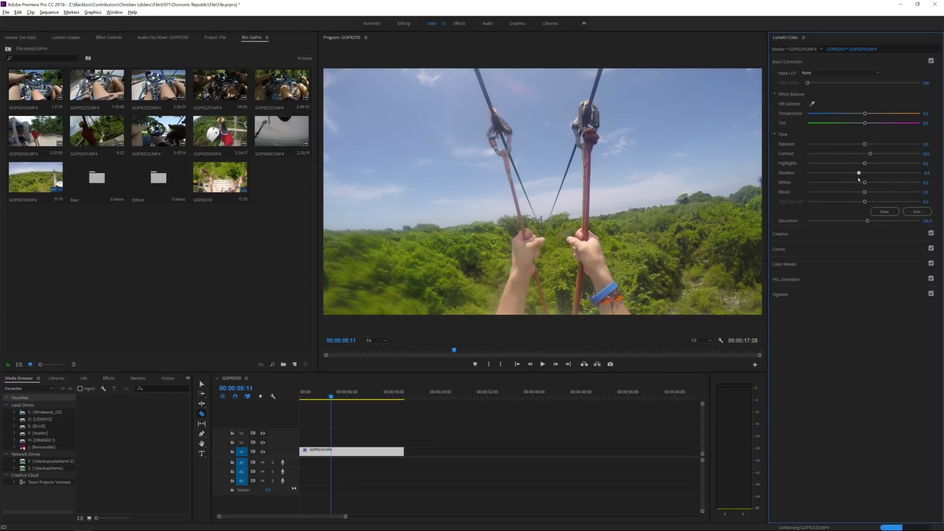
{"action": "left_click", "coordinate": [930, 171]}
{"action": "type", "text": "10"}
{"action": "key", "text": "Return"}
{"action": "left_click", "coordinate": [930, 173]}
{"action": "type", "text": "-10"}
{"action": "key", "text": "Return"}
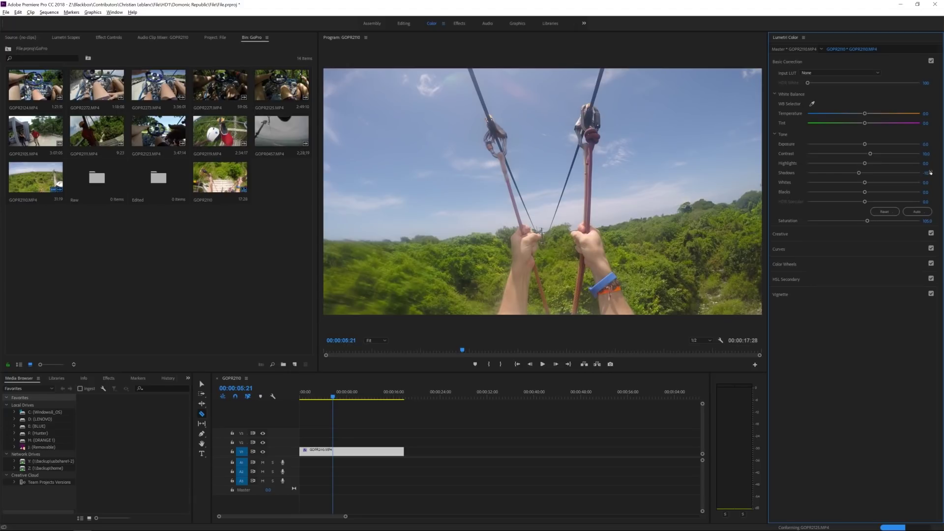
{"action": "key", "text": "space"}
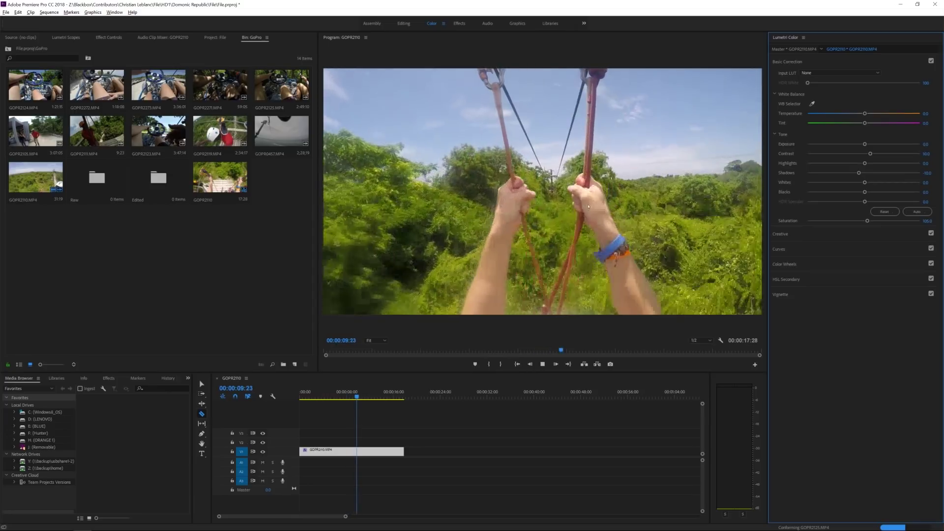
{"action": "key", "text": "space"}
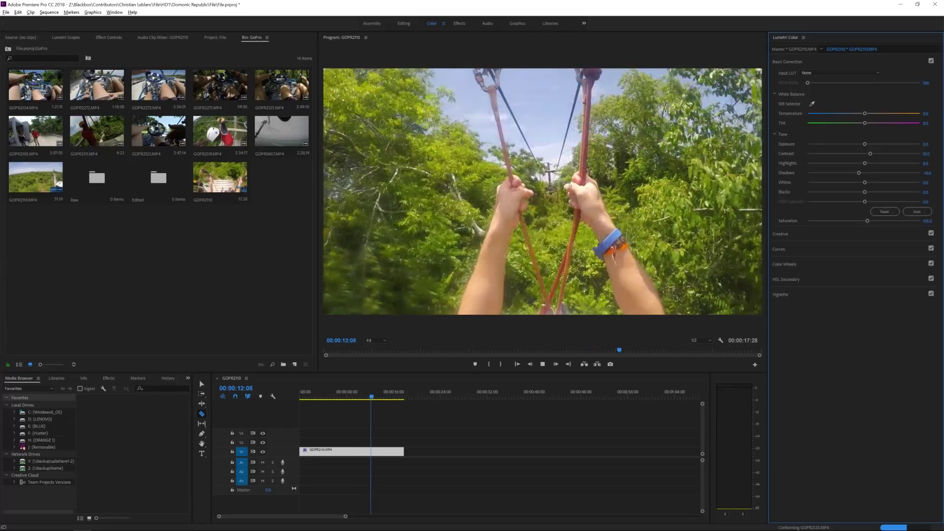
Step: Stop playback, and file the GOPR2110.MP4 clip in the GoPro Raw bin and its sequence in the Edited bin
{"action": "key", "text": "space"}
{"action": "left_click", "coordinate": [90, 243]}
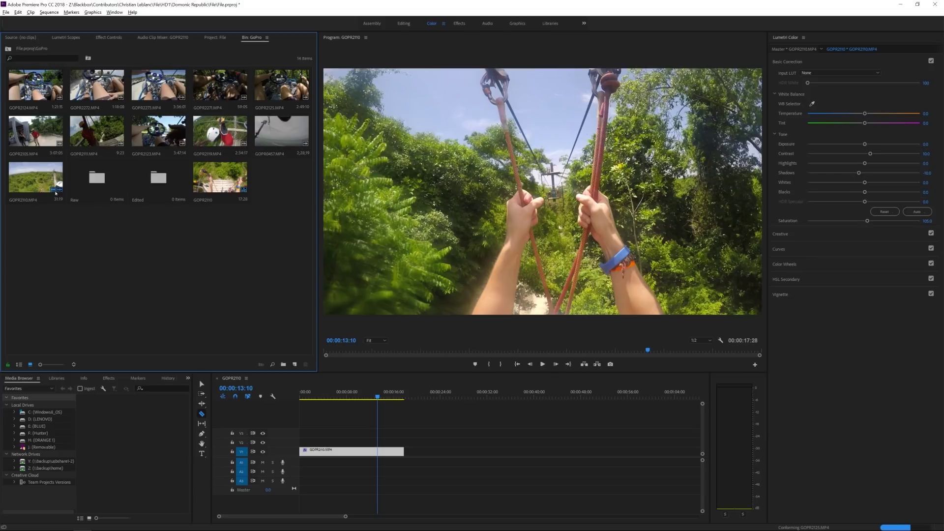
{"action": "left_click_drag", "start_coordinate": [56, 193], "coordinate": [87, 182]}
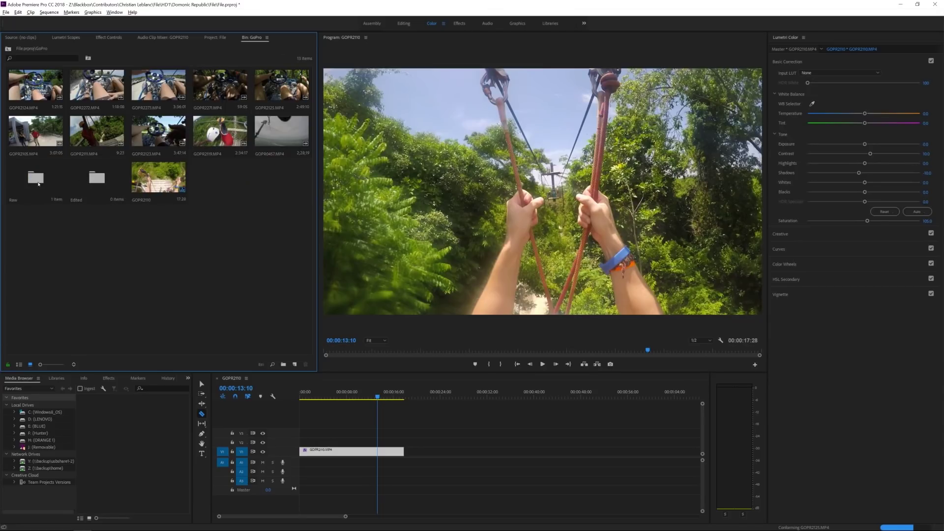
{"action": "left_click_drag", "start_coordinate": [155, 185], "coordinate": [98, 183]}
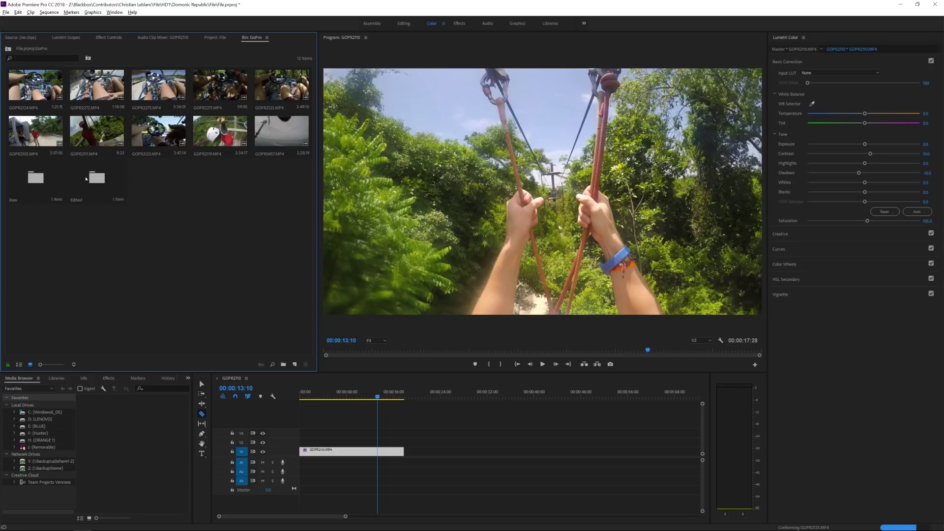
Step: Look over the contents of the GoPro Edited bin, the GoPro bin, the project root and the Drone bin
{"action": "double_click", "coordinate": [86, 179]}
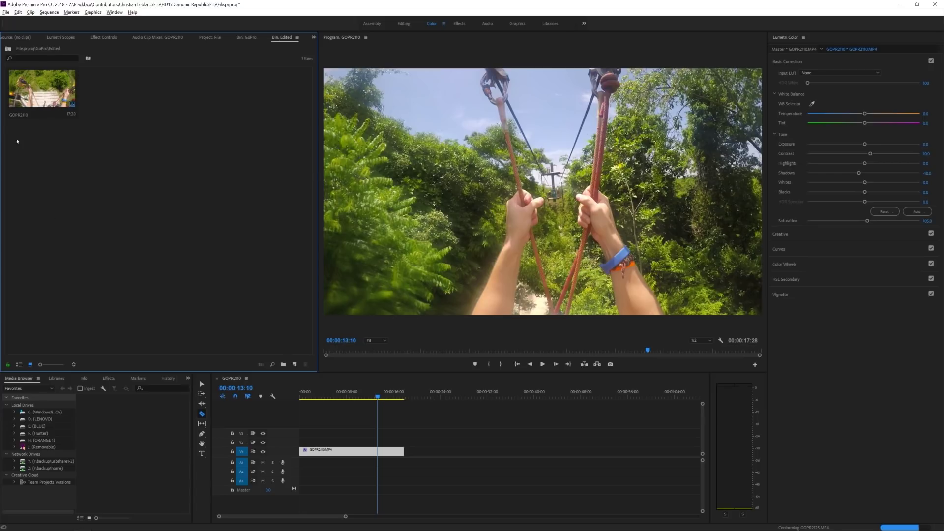
{"action": "left_click", "coordinate": [247, 37]}
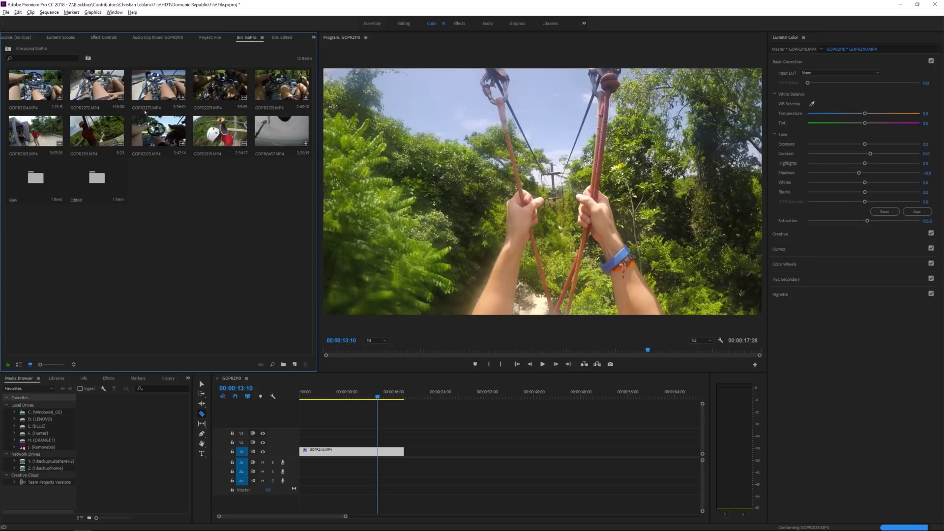
{"action": "left_click", "coordinate": [213, 38]}
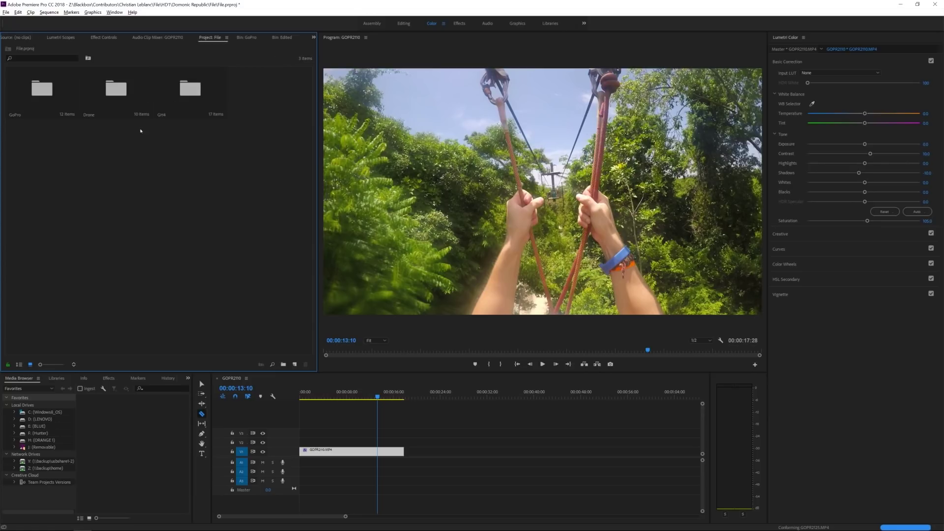
{"action": "double_click", "coordinate": [135, 103]}
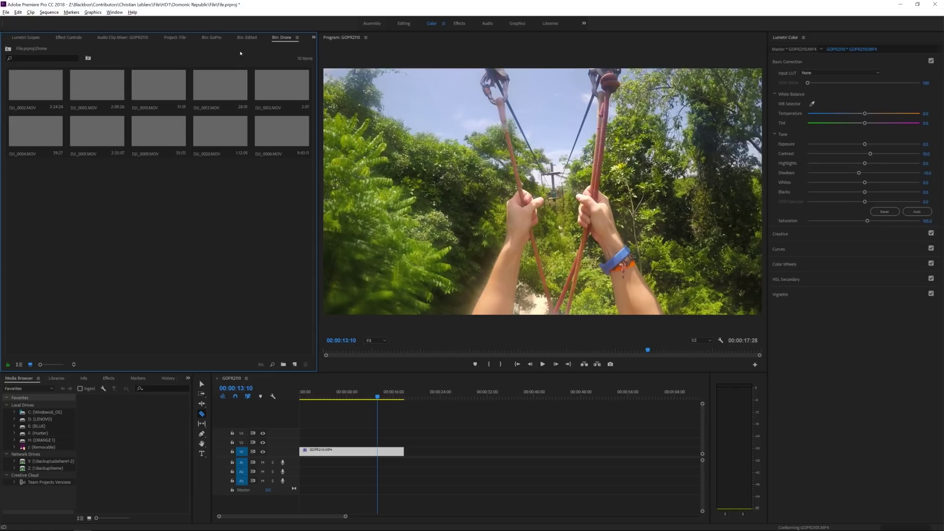
{"action": "left_click", "coordinate": [247, 38]}
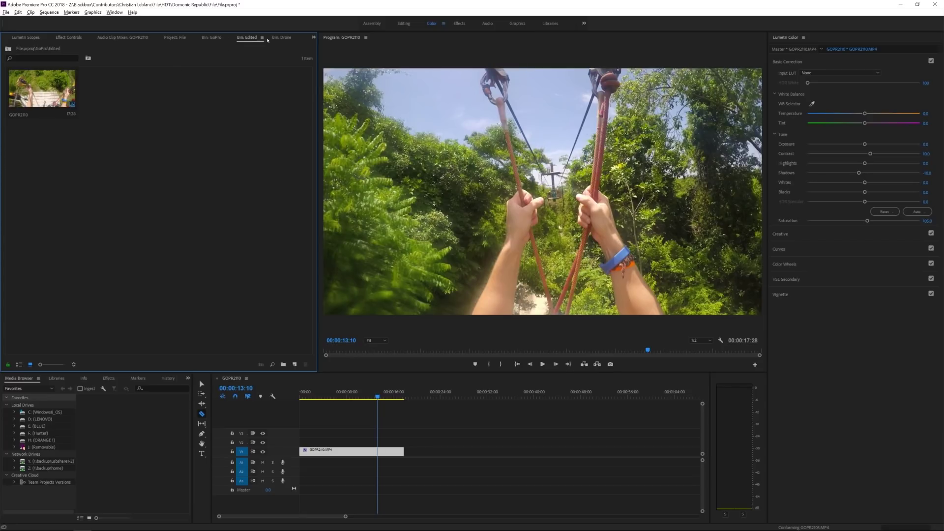
{"action": "left_click", "coordinate": [212, 38]}
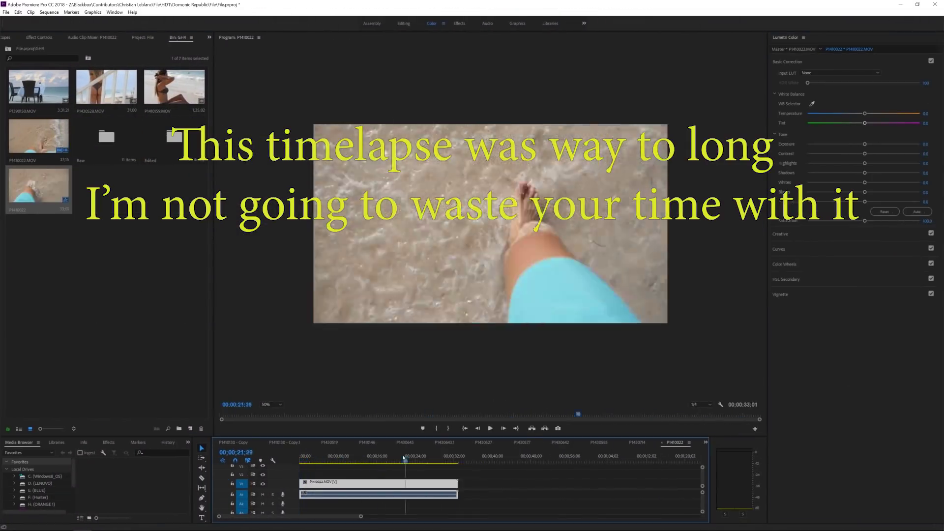
Step: File the P1390050.MOV clip in the GH4 Raw bin and its sequence in the Edited bin
{"action": "right_click", "coordinate": [100, 97]}
{"action": "left_click", "coordinate": [150, 279]}
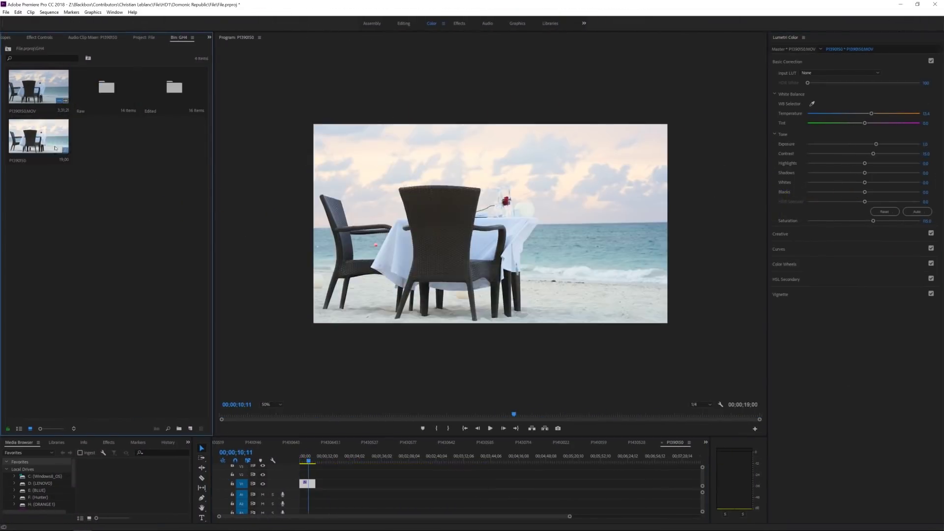
{"action": "left_click_drag", "start_coordinate": [166, 100], "coordinate": [166, 101]}
{"action": "left_click_drag", "start_coordinate": [38, 86], "coordinate": [107, 88]}
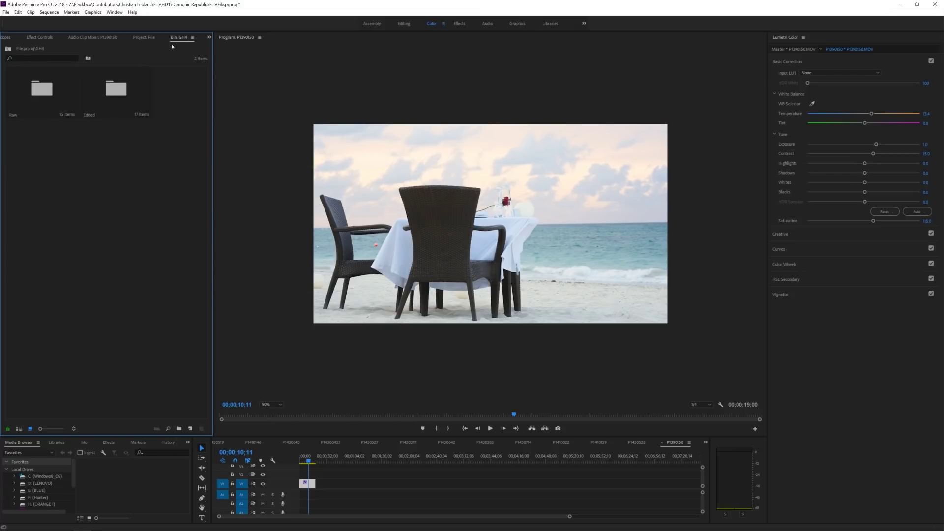
Step: Check the GoPro Edited bin and the GH4 bin, and save the project
{"action": "left_click", "coordinate": [153, 39]}
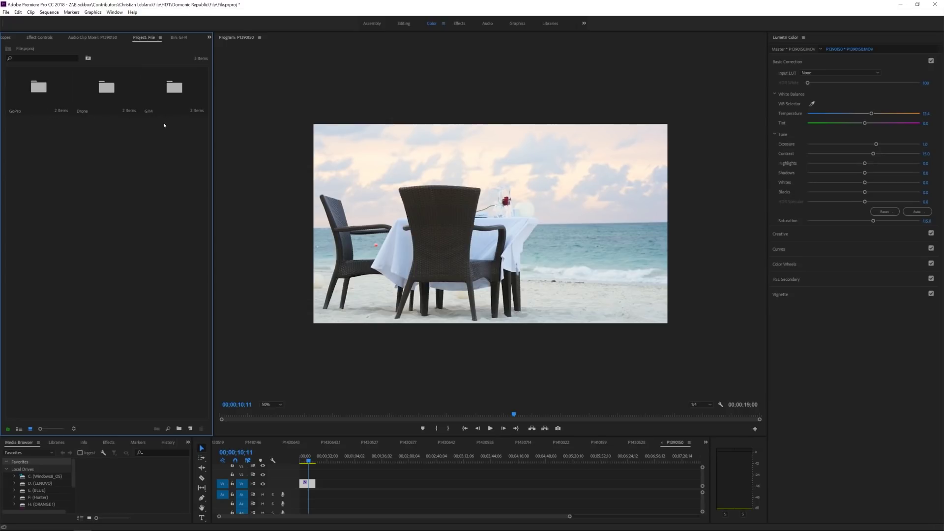
{"action": "double_click", "coordinate": [40, 113]}
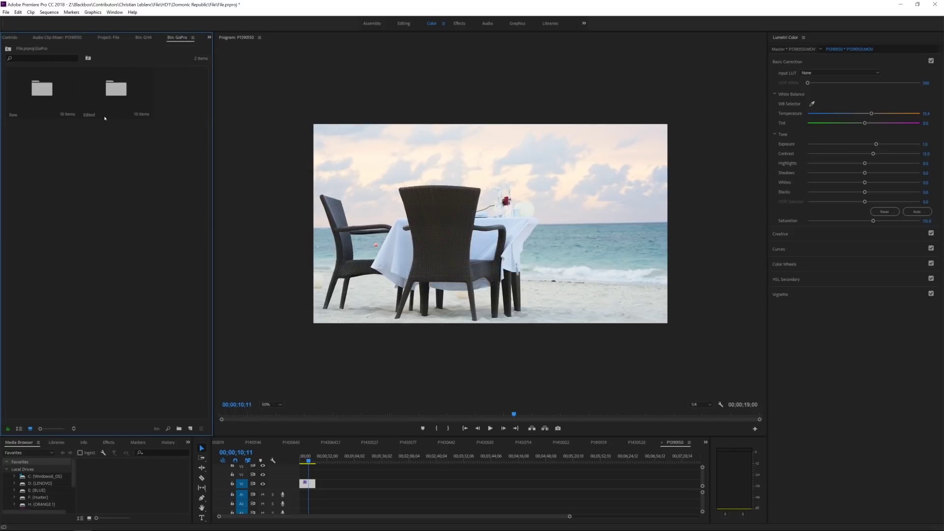
{"action": "double_click", "coordinate": [116, 91]}
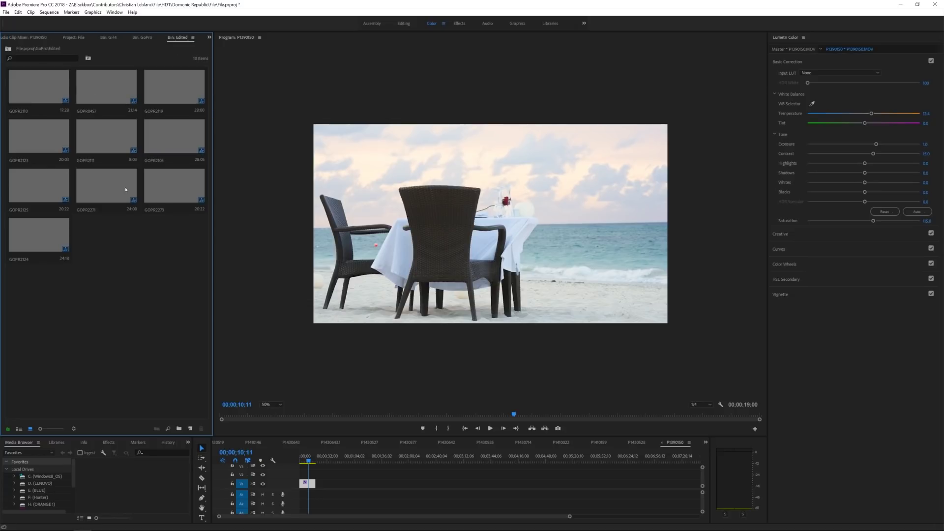
{"action": "left_click", "coordinate": [109, 38]}
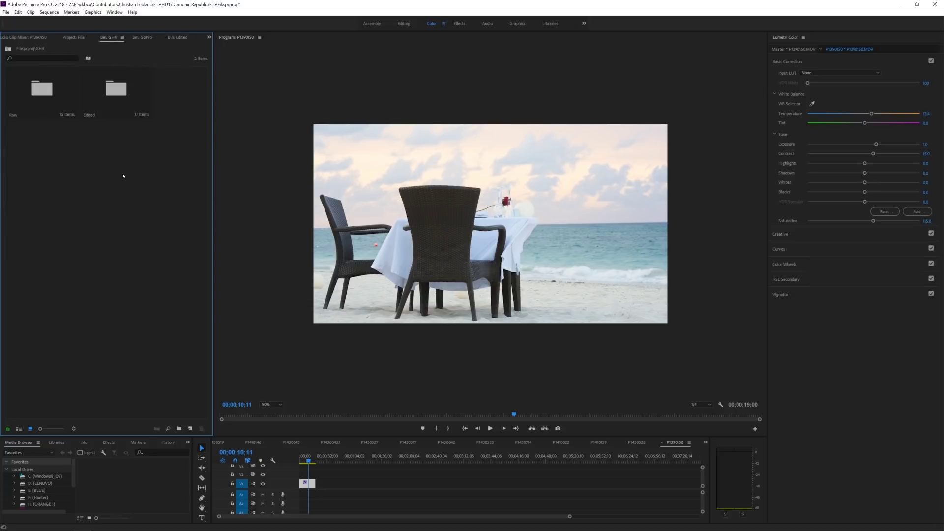
{"action": "left_click", "coordinate": [6, 12]}
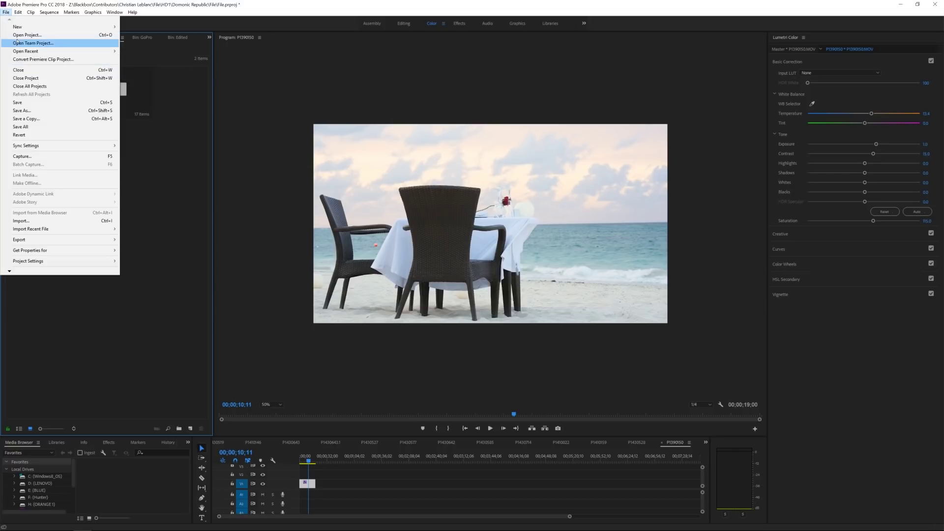
{"action": "left_click", "coordinate": [27, 102]}
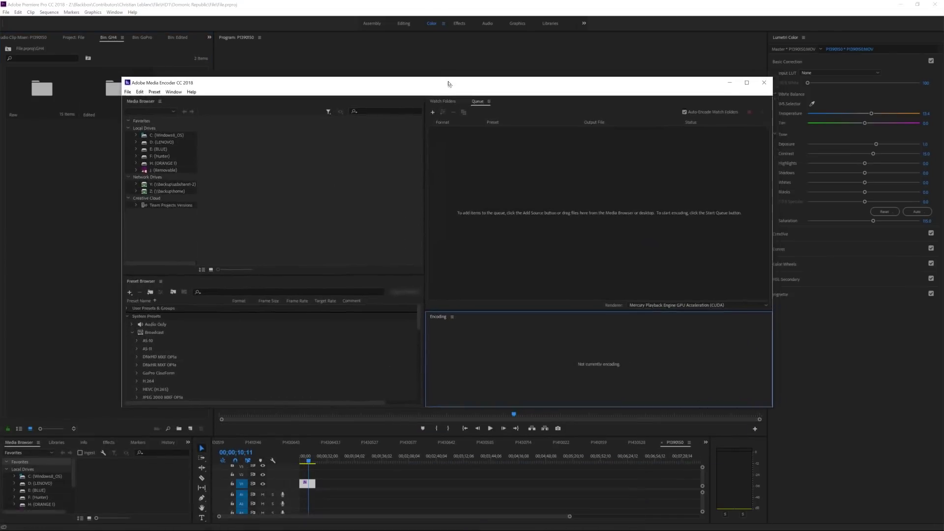
Step: Switch to Adobe Media Encoder, start adding a source to the queue and browse to Blackbox > Contributors on the Z: backup drive
{"action": "left_click", "coordinate": [433, 113]}
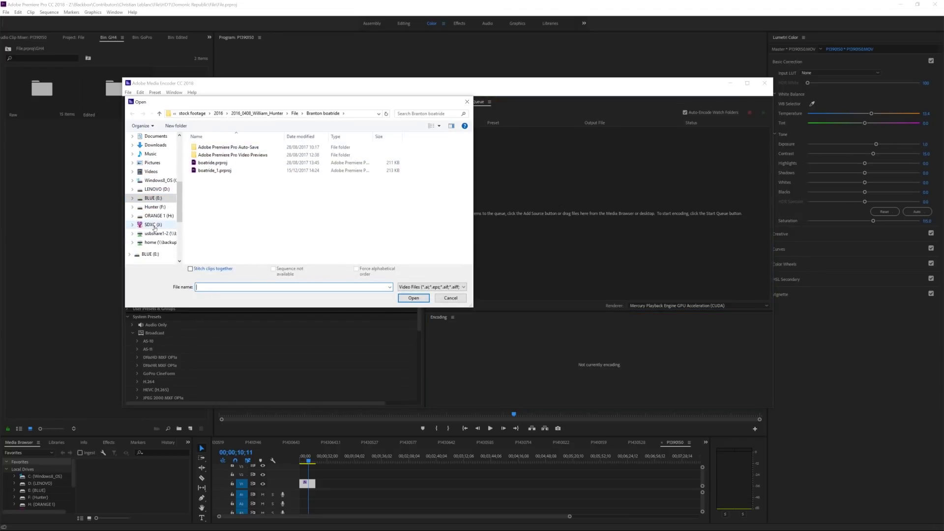
{"action": "scroll", "coordinate": [169, 241], "scroll_direction": "down", "scroll_amount": 2}
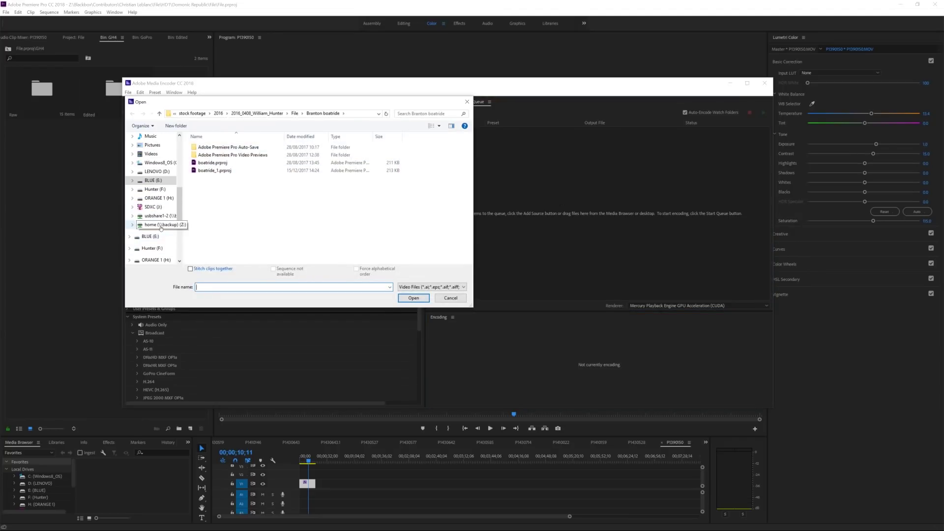
{"action": "left_click", "coordinate": [158, 225]}
{"action": "left_click", "coordinate": [248, 146]}
{"action": "double_click", "coordinate": [249, 146]}
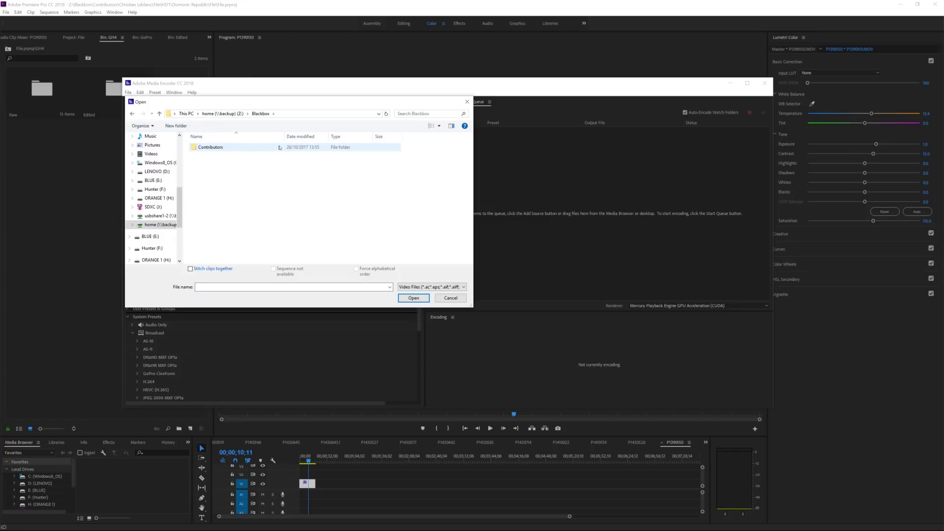
{"action": "left_click", "coordinate": [259, 148]}
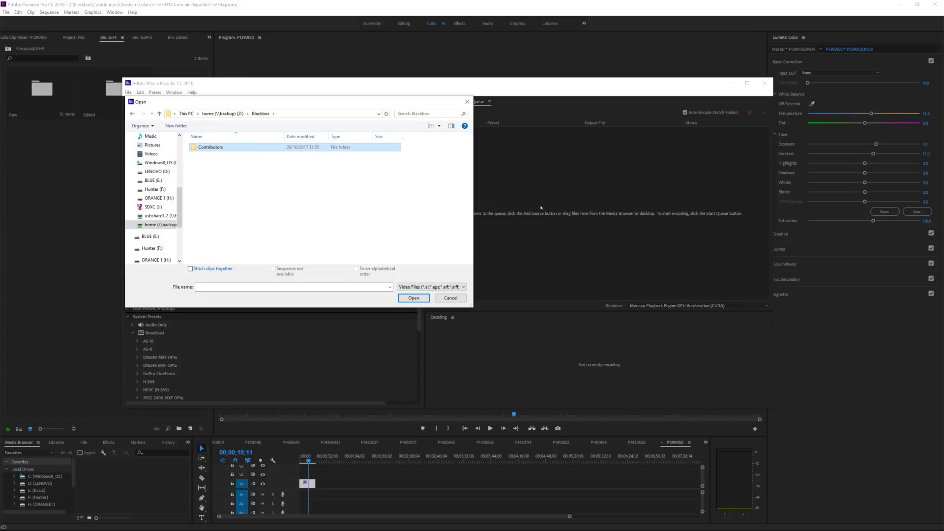
{"action": "double_click", "coordinate": [246, 150]}
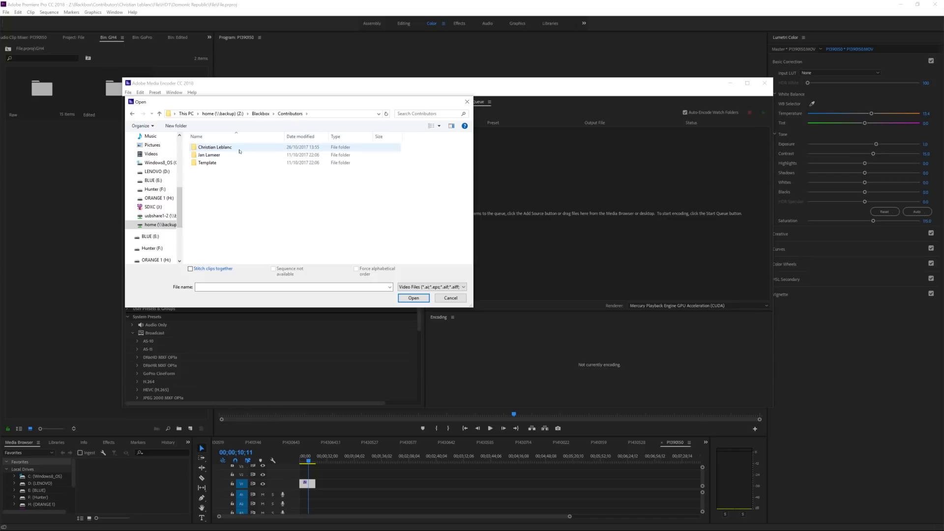
Step: Open the Premiere project from the contributor's File > HD1 > Domonic Republic > File folder as the queue source
{"action": "double_click", "coordinate": [222, 148]}
{"action": "double_click", "coordinate": [221, 155]}
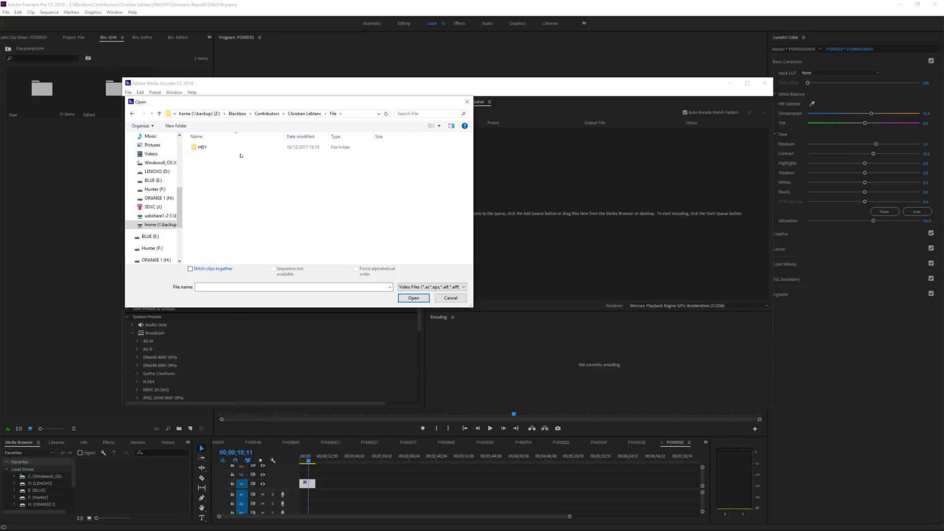
{"action": "double_click", "coordinate": [238, 149]}
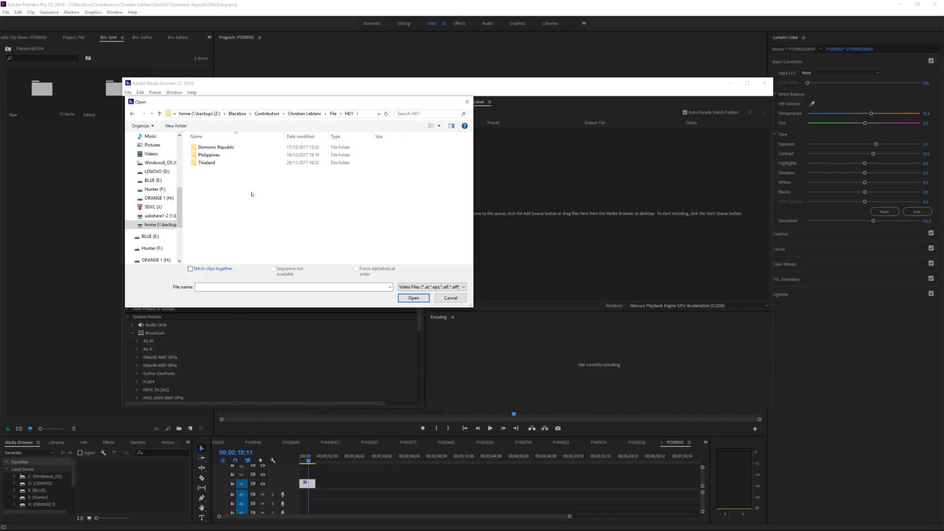
{"action": "double_click", "coordinate": [243, 147]}
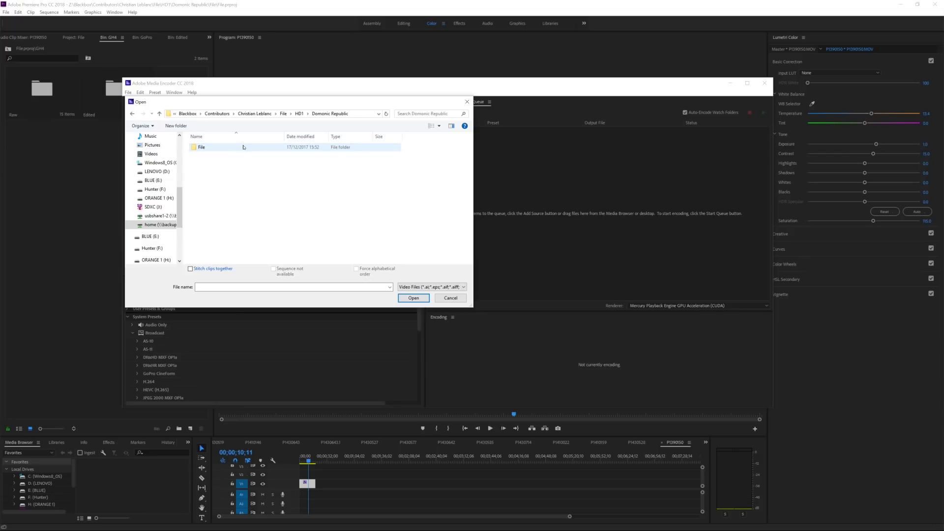
{"action": "double_click", "coordinate": [240, 148]}
{"action": "left_click", "coordinate": [290, 154]}
{"action": "left_click", "coordinate": [414, 298]}
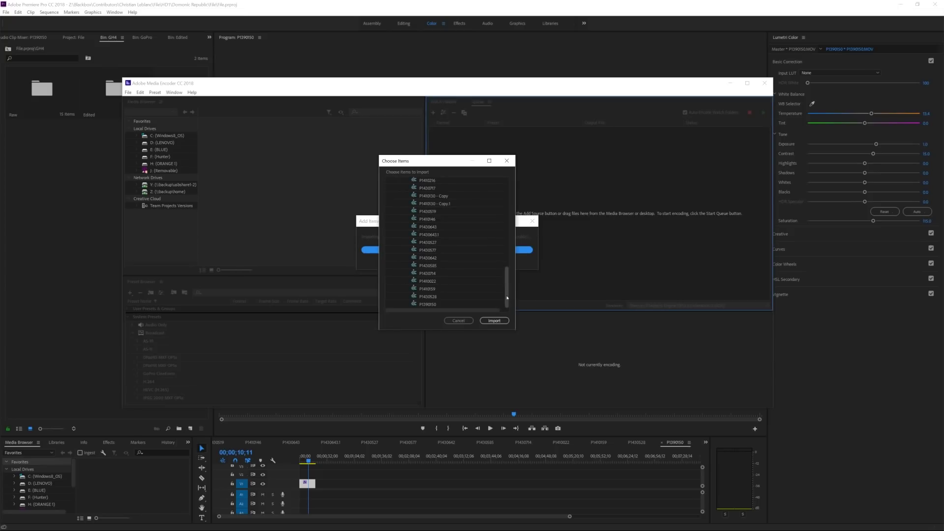
Step: Select every edited GoPro, Drone and GH4 sequence for import, from GOPR2110 through P1390050
{"action": "left_click_drag", "start_coordinate": [507, 297], "coordinate": [506, 270]}
{"action": "left_click_drag", "start_coordinate": [507, 249], "coordinate": [506, 202]}
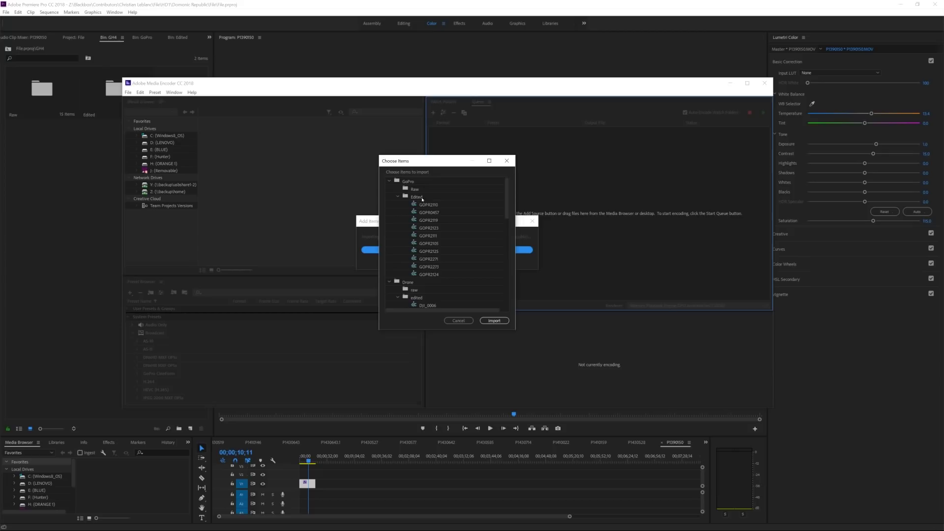
{"action": "left_click", "coordinate": [423, 206]}
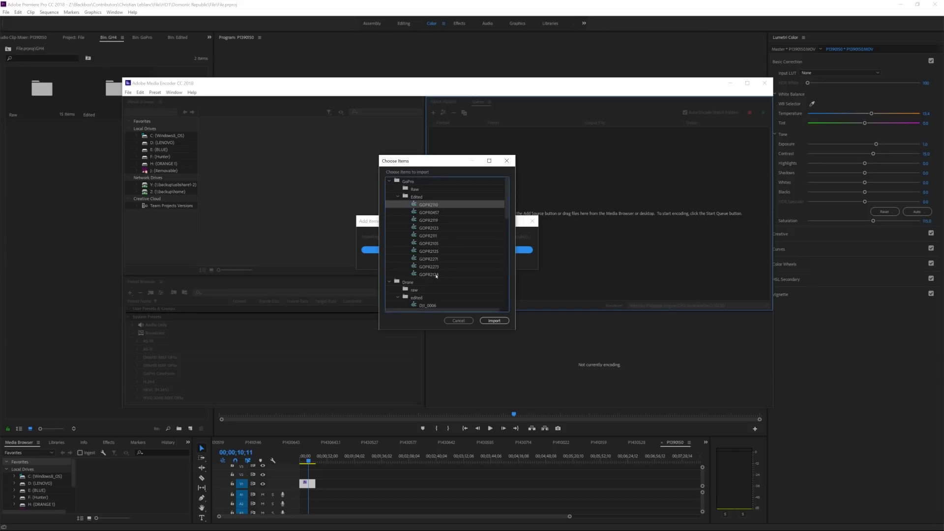
{"action": "scroll", "coordinate": [437, 276], "scroll_direction": "down", "scroll_amount": 10}
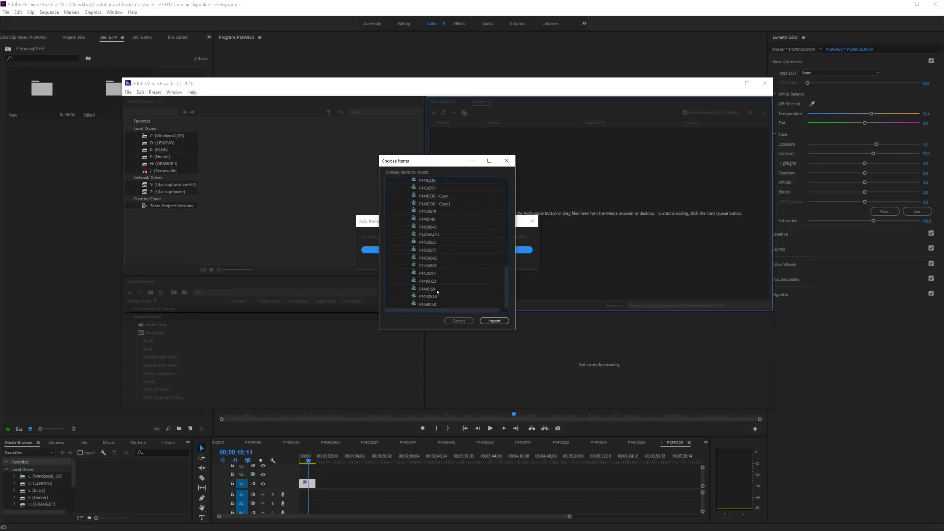
{"action": "left_click", "coordinate": [436, 304], "text": "shift"}
Step: Import the selected sequences into the encoding queue and maximize the Media Encoder window
{"action": "scroll", "coordinate": [462, 266], "scroll_direction": "up", "scroll_amount": 6}
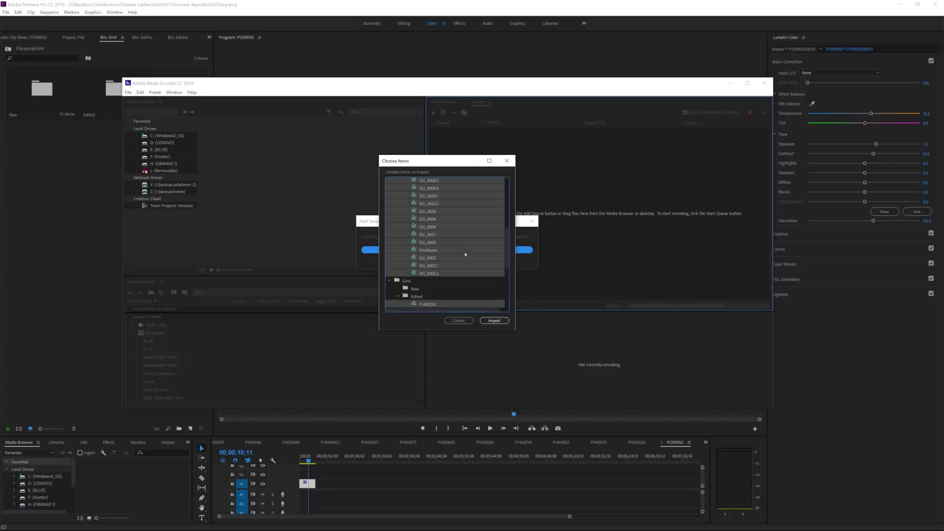
{"action": "scroll", "coordinate": [468, 236], "scroll_direction": "up", "scroll_amount": 2}
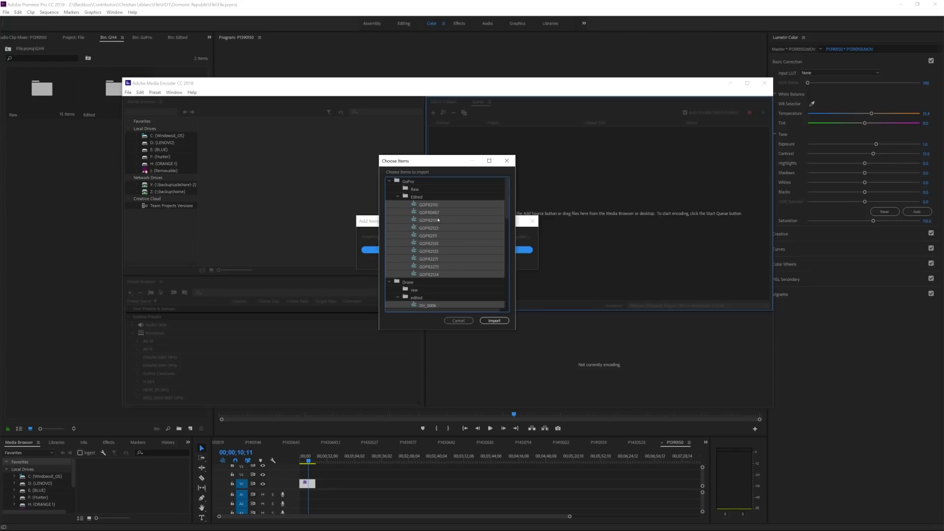
{"action": "scroll", "coordinate": [438, 220], "scroll_direction": "down", "scroll_amount": 5}
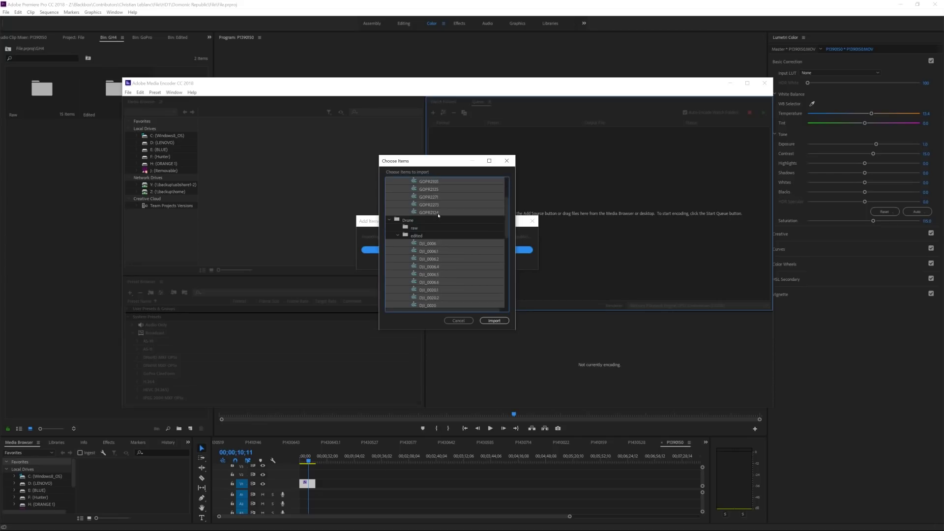
{"action": "left_click", "coordinate": [495, 321]}
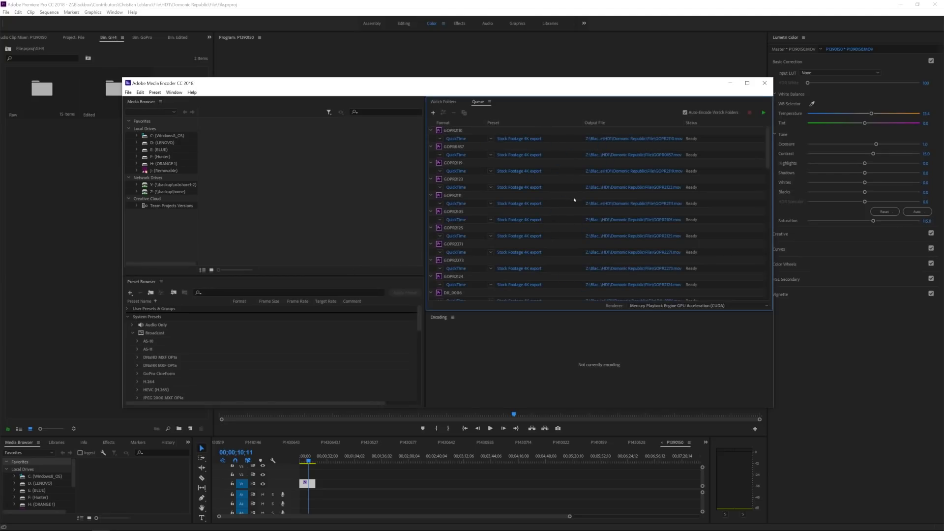
{"action": "left_click_drag", "start_coordinate": [565, 86], "coordinate": [550, 67]}
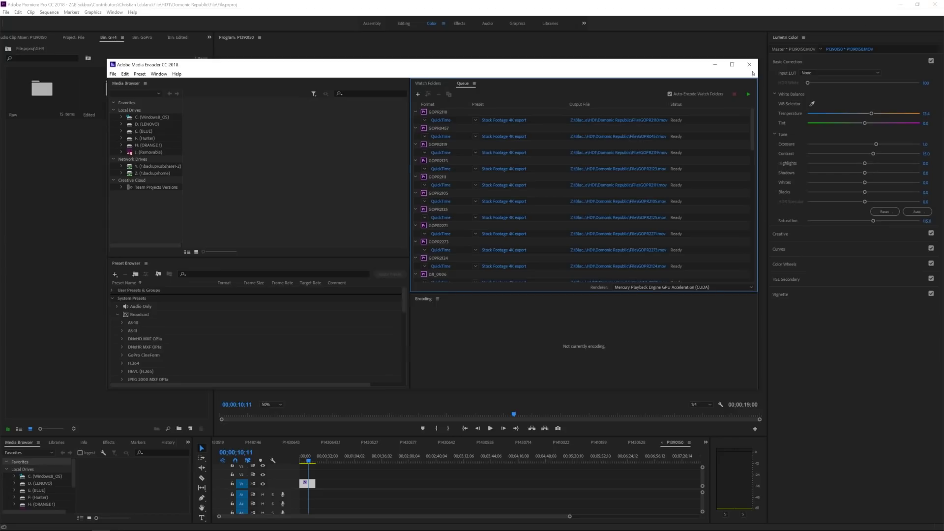
{"action": "left_click", "coordinate": [732, 64]}
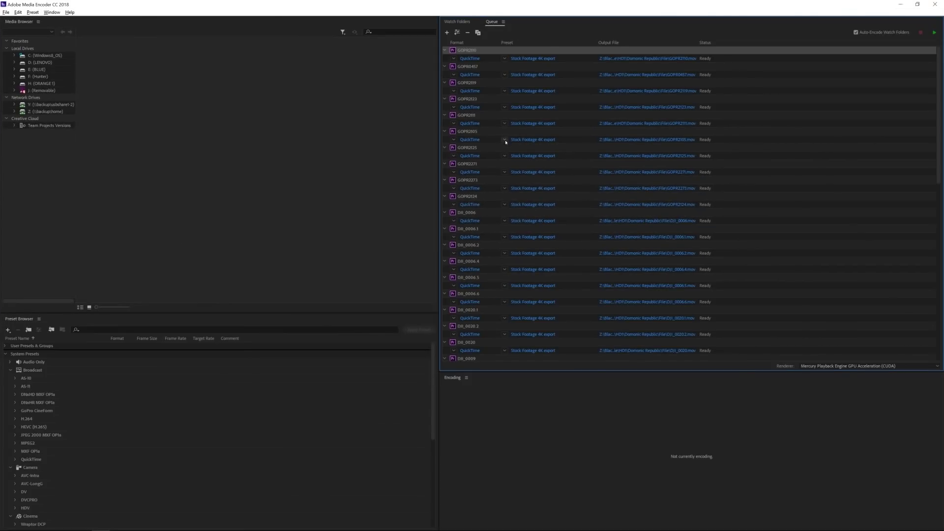
Step: Select every output in the encoding queue, from the first GoPro sequence to the last GH4 sequence
{"action": "left_click_drag", "start_coordinate": [941, 67], "coordinate": [924, 283]}
{"action": "left_click_drag", "start_coordinate": [921, 322], "coordinate": [917, 59]}
{"action": "left_click", "coordinate": [759, 80]}
{"action": "key", "text": "shift+End"}
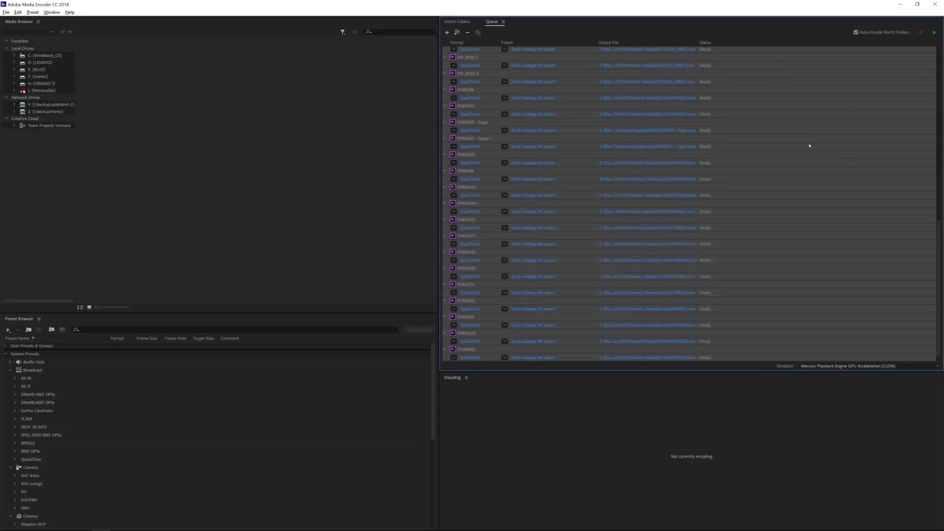
{"action": "scroll", "coordinate": [648, 134], "scroll_direction": "up", "scroll_amount": 5}
Step: Start choosing an output folder for the selected outputs and browse to the contributor's Exported Clips > HD1 folder on the Z: backup drive
{"action": "left_click", "coordinate": [624, 67]}
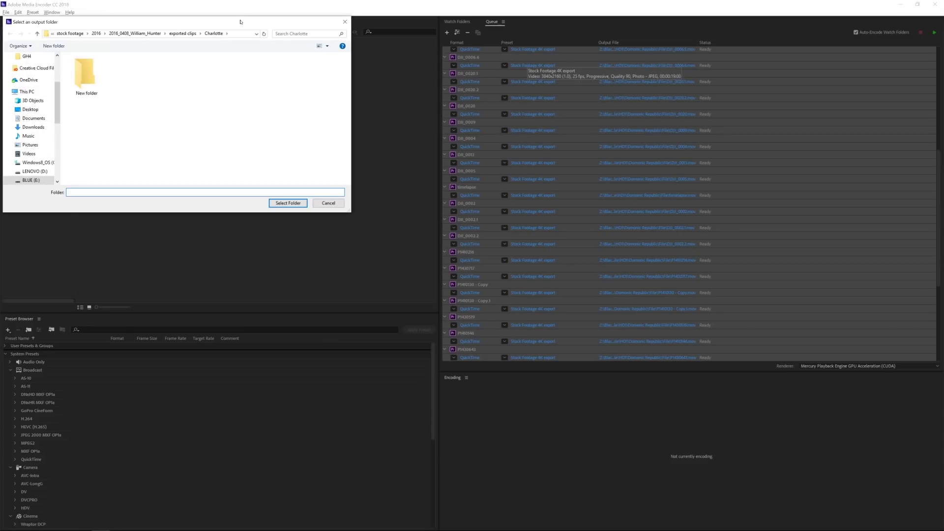
{"action": "double_click", "coordinate": [350, 120]}
{"action": "double_click", "coordinate": [357, 122]}
{"action": "double_click", "coordinate": [389, 123]}
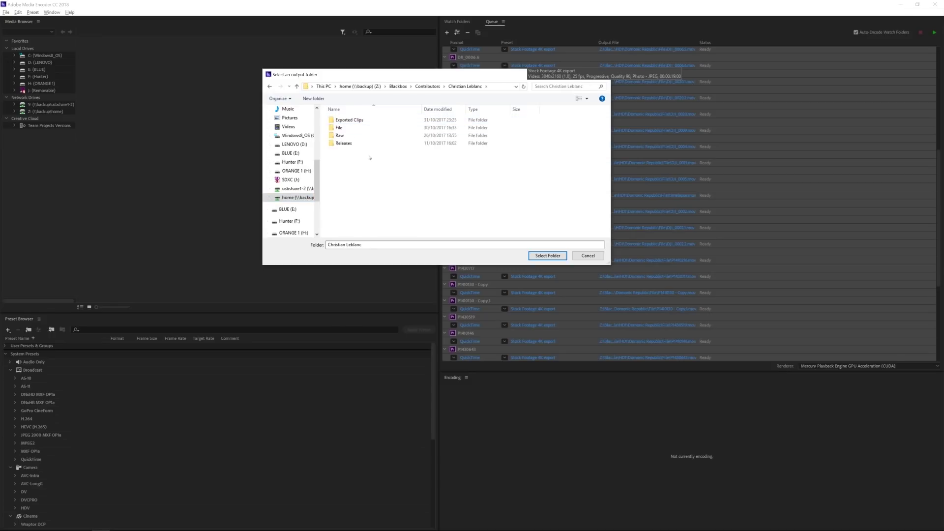
{"action": "double_click", "coordinate": [367, 121]}
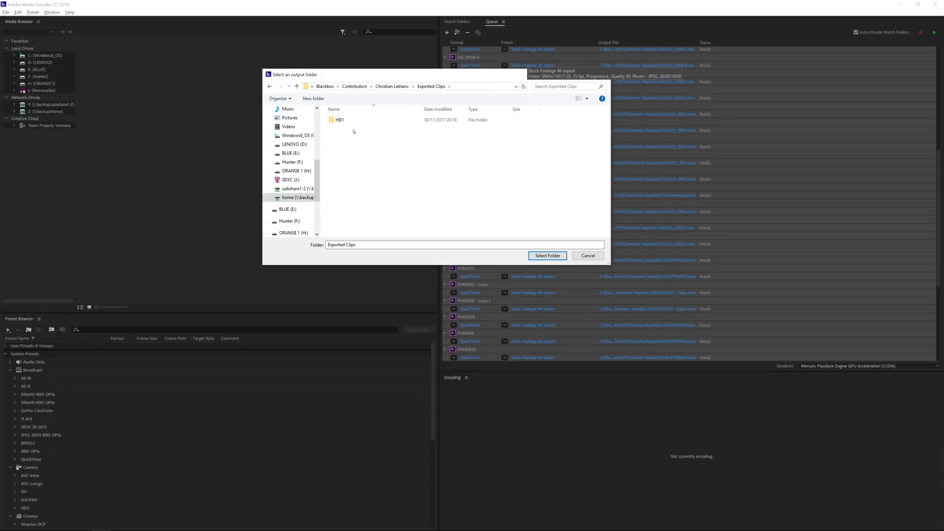
{"action": "double_click", "coordinate": [353, 121]}
Step: Create a folder named Dominican Republic inside HD1 and set it as the output folder for all selected outputs
{"action": "right_click", "coordinate": [371, 218]}
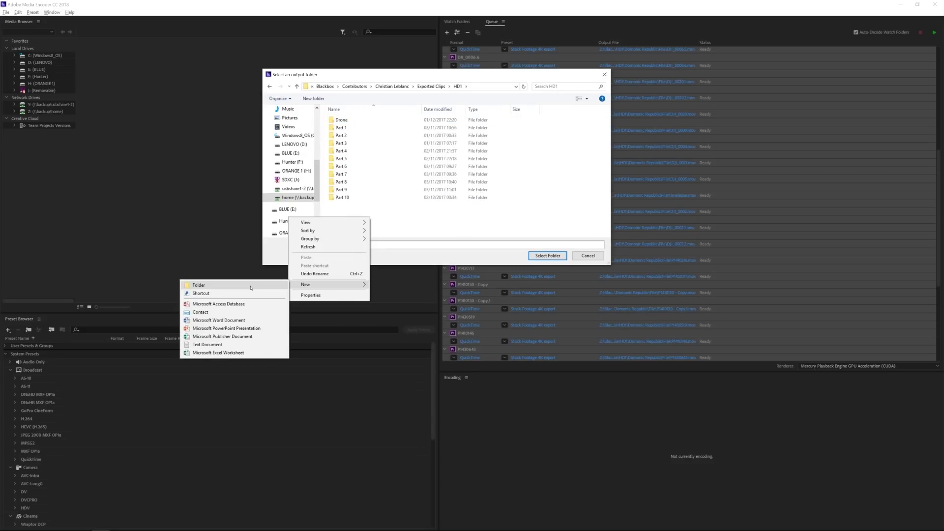
{"action": "left_click", "coordinate": [251, 288]}
{"action": "type", "text": "Domini"}
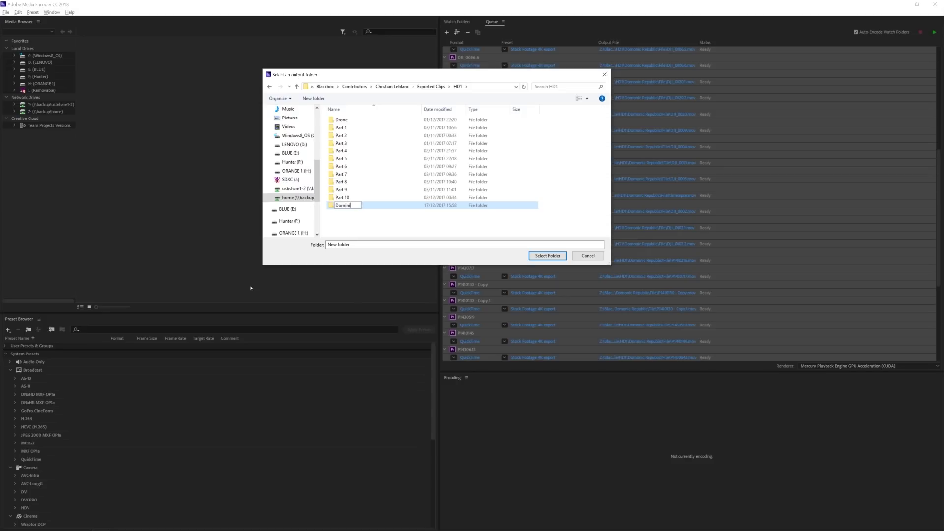
{"action": "type", "text": "can Republic"}
{"action": "key", "text": "Return"}
{"action": "double_click", "coordinate": [361, 205]}
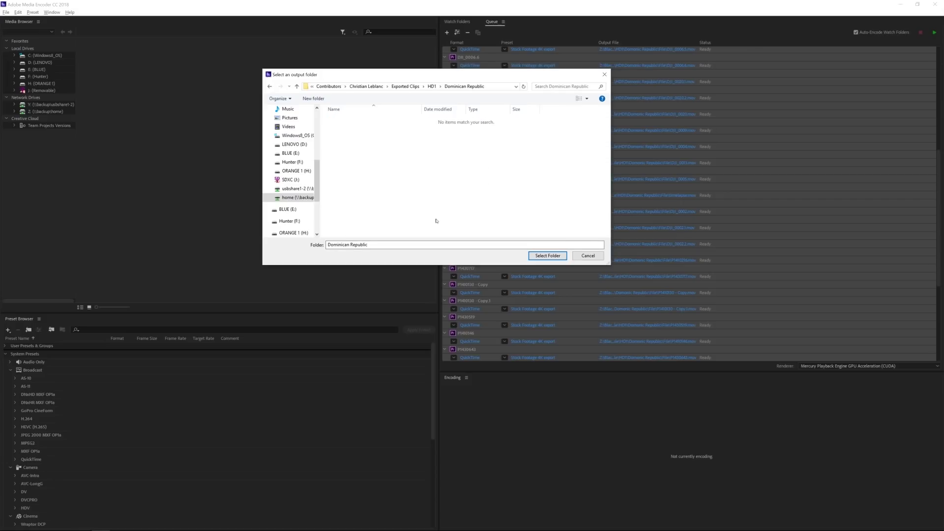
{"action": "left_click", "coordinate": [543, 257]}
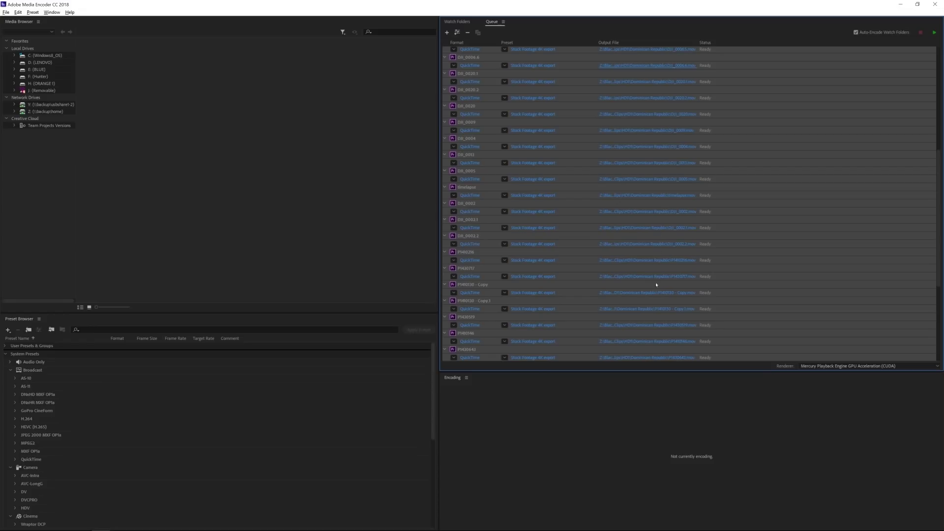
Step: Open the shared export settings for all selected outputs and switch the preset to Custom
{"action": "scroll", "coordinate": [583, 97], "scroll_direction": "up", "scroll_amount": 5}
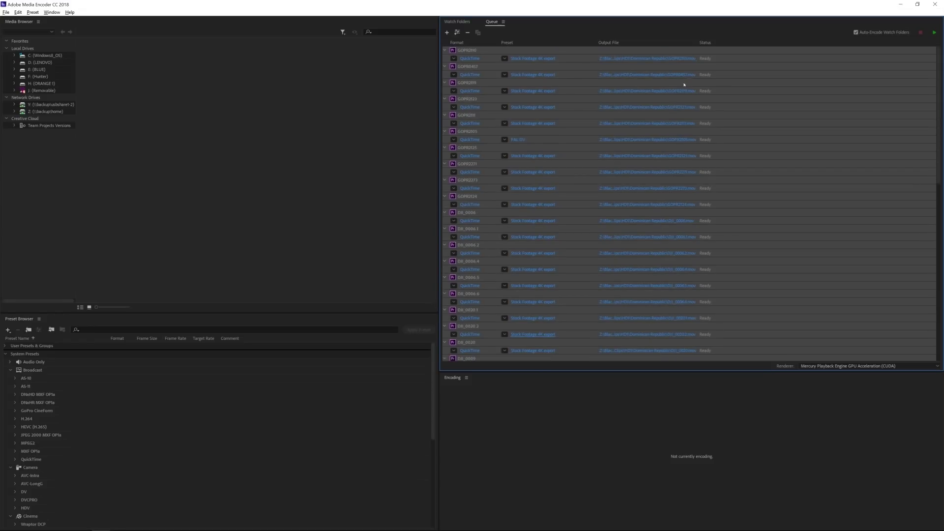
{"action": "left_click", "coordinate": [537, 107]}
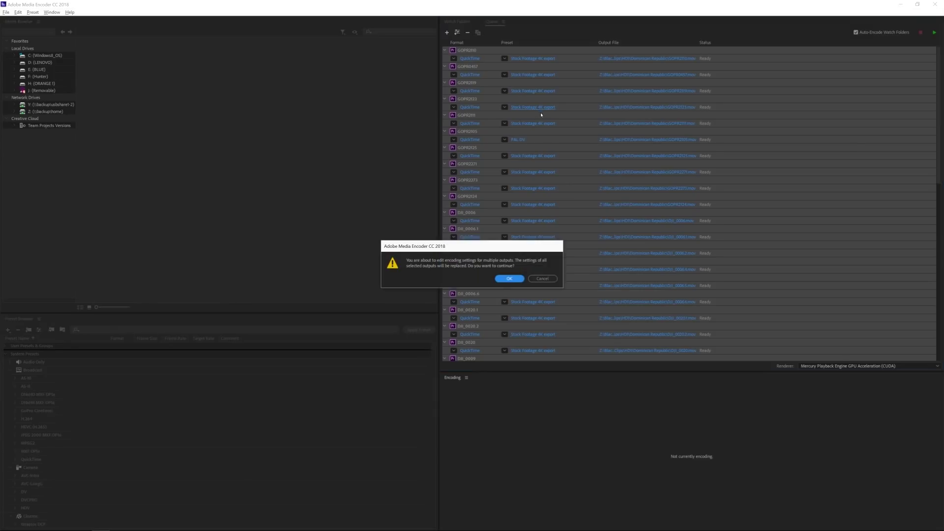
{"action": "key", "text": "Return"}
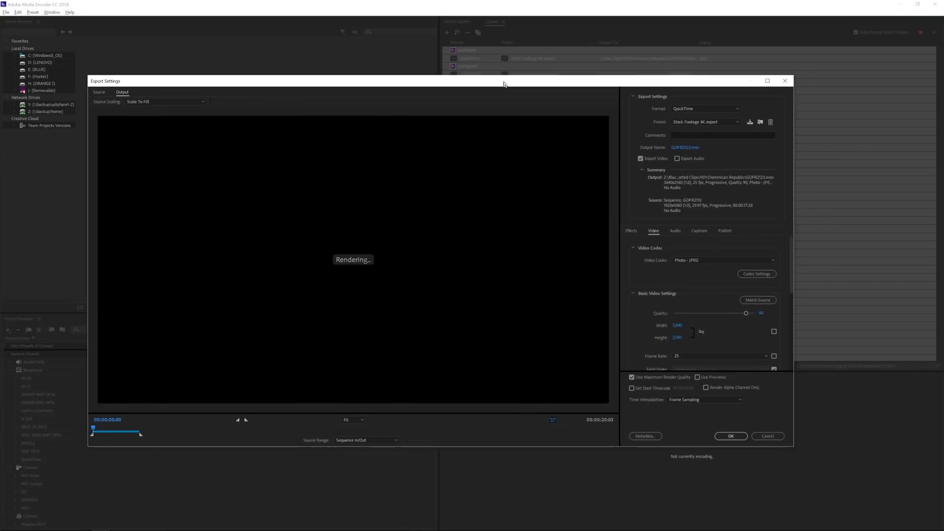
{"action": "left_click_drag", "start_coordinate": [506, 84], "coordinate": [579, 67]}
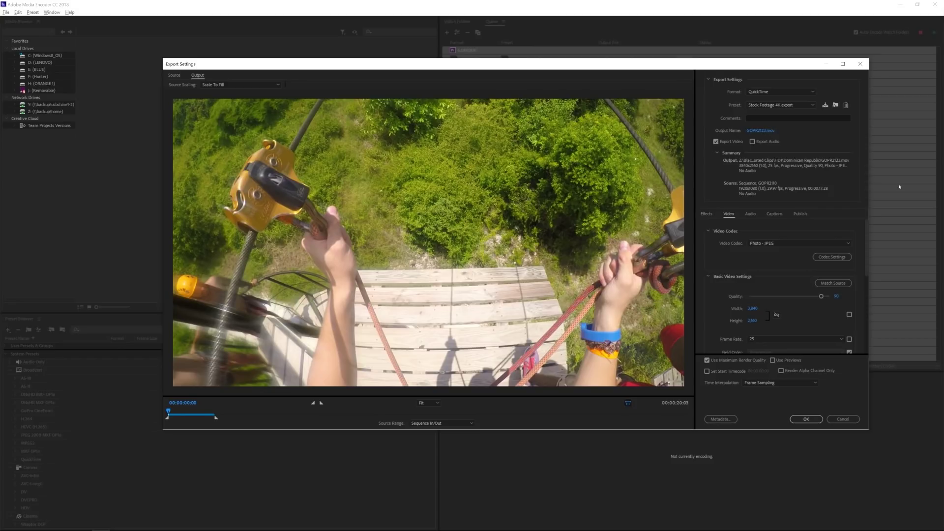
{"action": "left_click", "coordinate": [786, 105]}
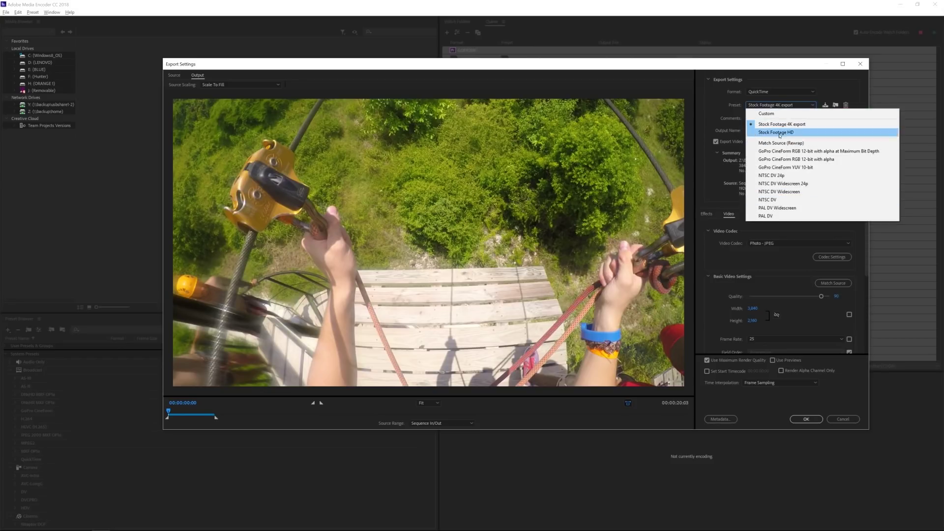
{"action": "left_click", "coordinate": [775, 114]}
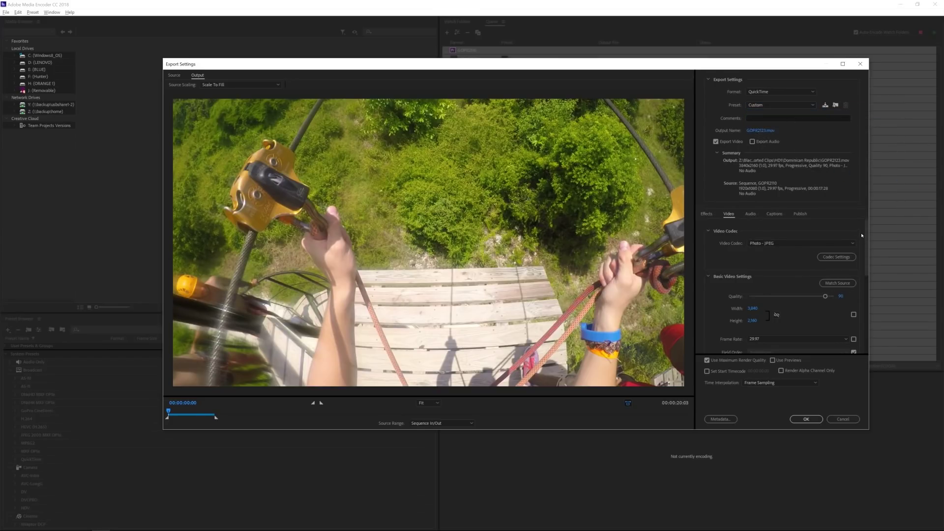
Step: Use QuickTime as the export format with the Photo - JPEG video codec
{"action": "left_click", "coordinate": [781, 91]}
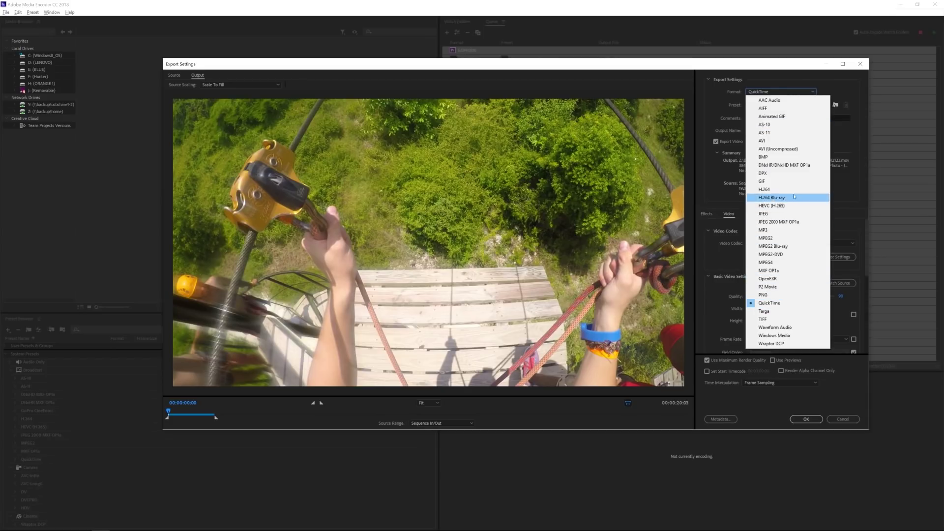
{"action": "left_click", "coordinate": [786, 304]}
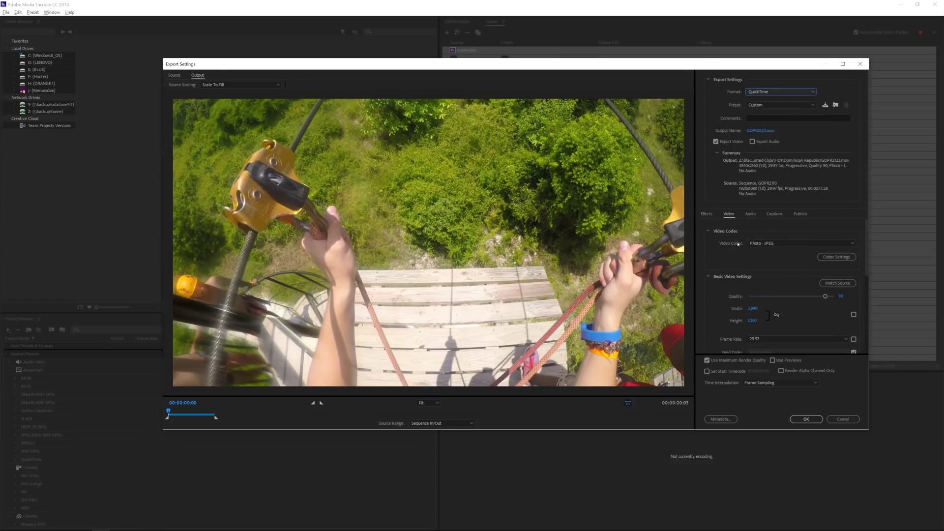
{"action": "left_click", "coordinate": [781, 244]}
{"action": "left_click", "coordinate": [780, 246]}
Step: Set the export frame size to 1920 × 1080 with the video quality at 90
{"action": "scroll", "coordinate": [781, 246], "scroll_direction": "down", "scroll_amount": 2}
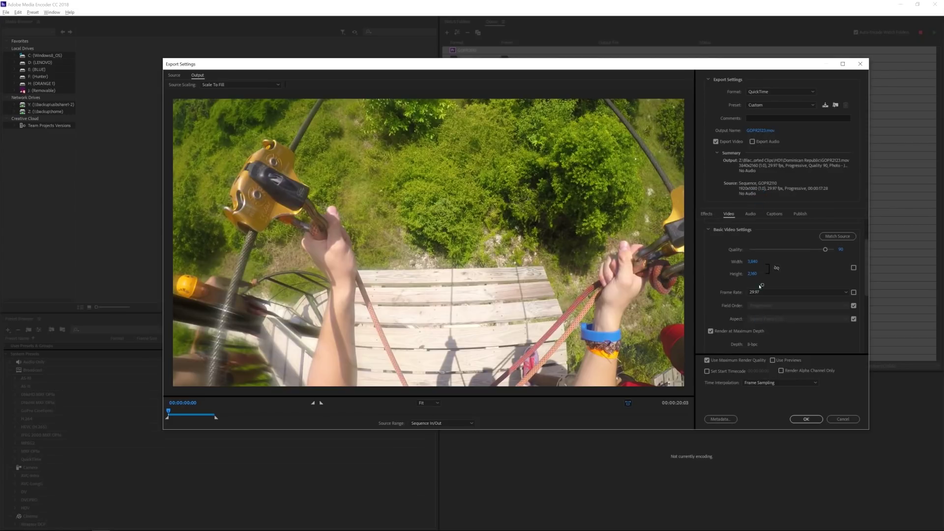
{"action": "left_click", "coordinate": [753, 263]}
{"action": "type", "text": "1920"}
{"action": "key", "text": "Return"}
{"action": "left_click", "coordinate": [753, 274]}
{"action": "type", "text": "1080"}
{"action": "key", "text": "Return"}
{"action": "left_click_drag", "start_coordinate": [819, 250], "coordinate": [824, 251]}
{"action": "scroll", "coordinate": [865, 261], "scroll_direction": "down", "scroll_amount": 1}
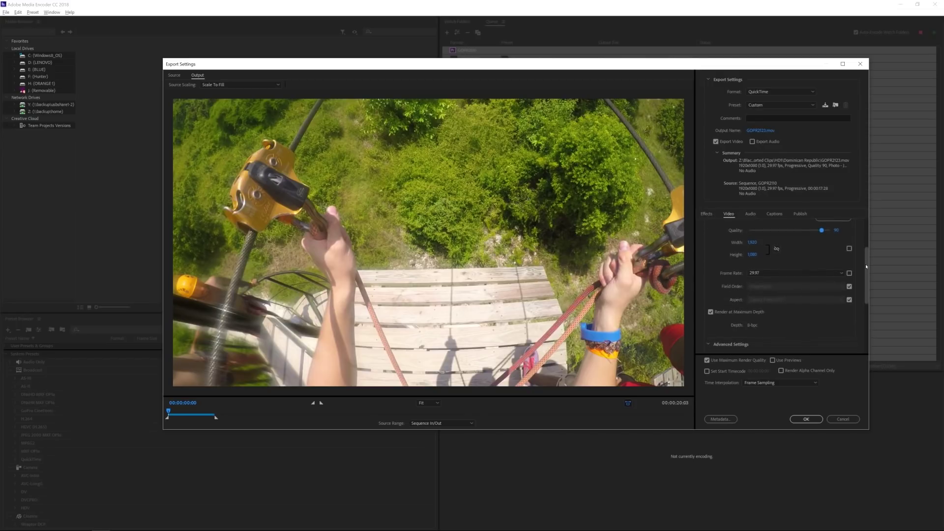
Step: Set the export frame rate to 29.97 fps
{"action": "scroll", "coordinate": [867, 262], "scroll_direction": "down", "scroll_amount": 3}
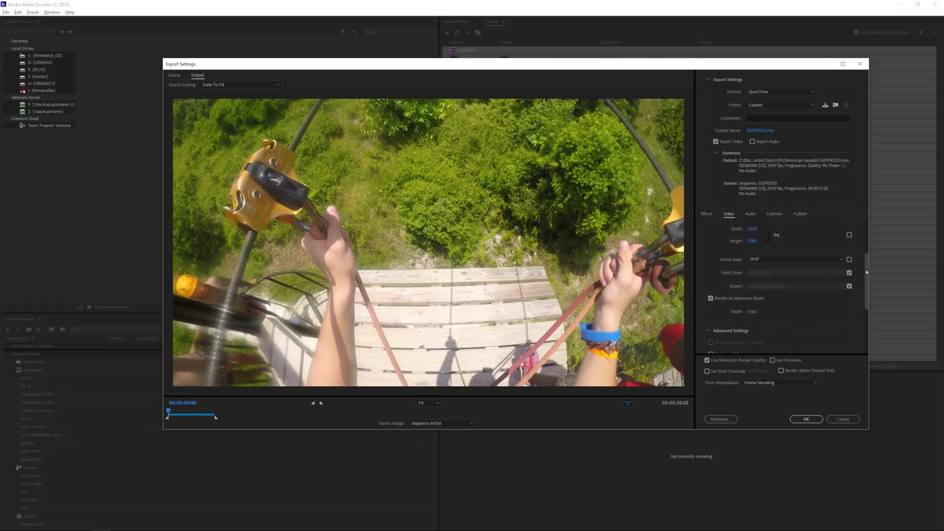
{"action": "left_click", "coordinate": [765, 251]}
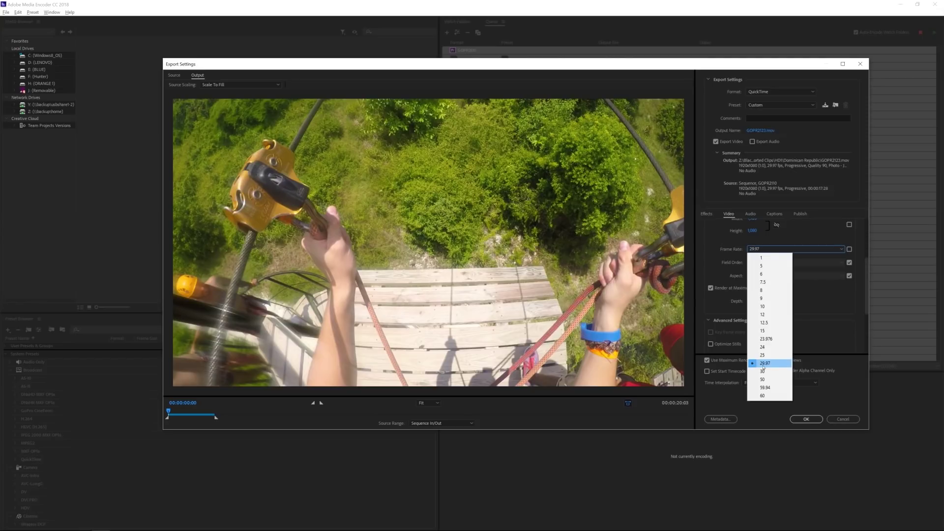
{"action": "left_click", "coordinate": [775, 368]}
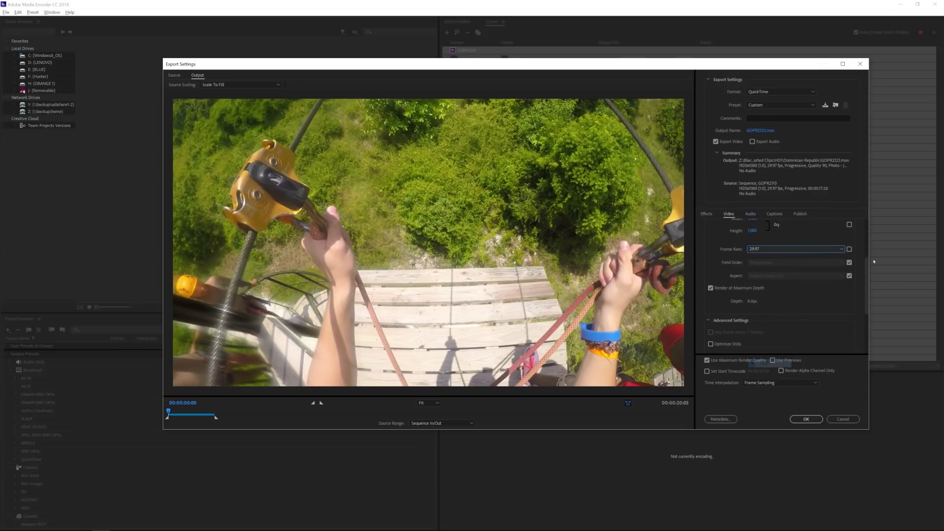
{"action": "scroll", "coordinate": [866, 262], "scroll_direction": "up", "scroll_amount": 1}
{"action": "mouse_move", "coordinate": [867, 262]}
{"action": "left_mouse_down"}
{"action": "mouse_move", "coordinate": [867, 271]}
{"action": "mouse_move", "coordinate": [863, 264]}
{"action": "left_mouse_up"}
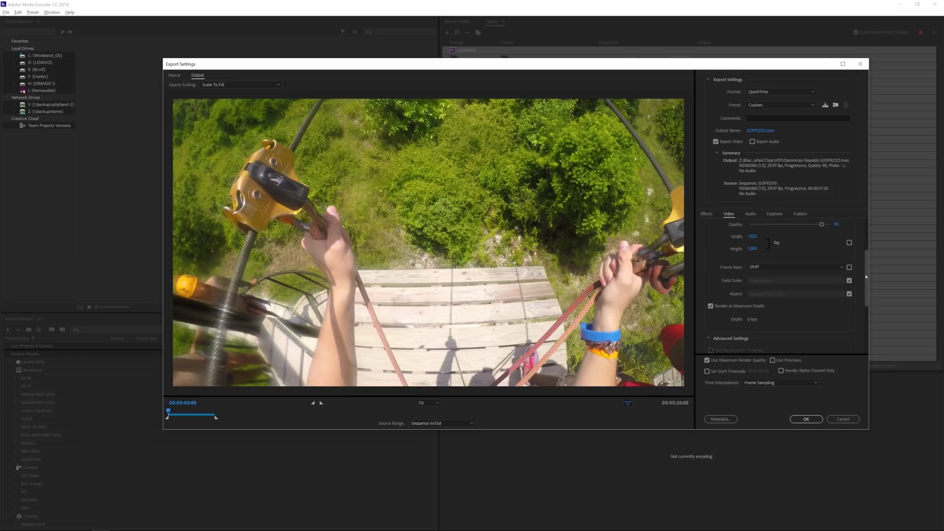
Step: Review the remaining video settings and apply the custom export settings to all selected outputs
{"action": "scroll", "coordinate": [738, 272], "scroll_direction": "down", "scroll_amount": 3}
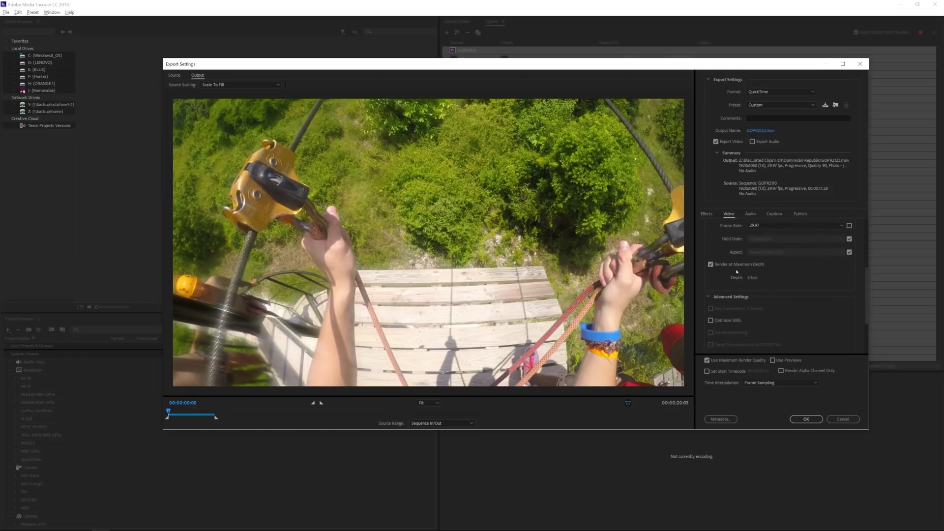
{"action": "scroll", "coordinate": [867, 295], "scroll_direction": "down", "scroll_amount": 4}
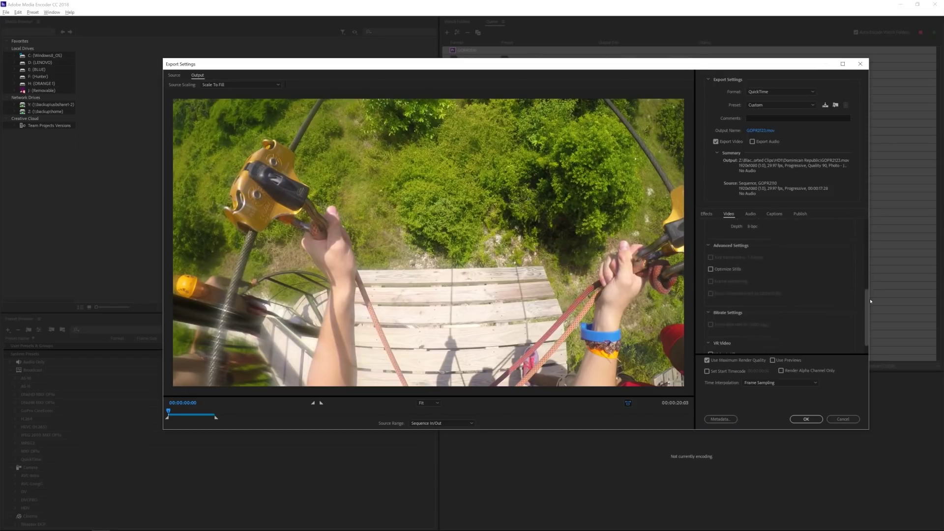
{"action": "scroll", "coordinate": [872, 302], "scroll_direction": "down", "scroll_amount": 1}
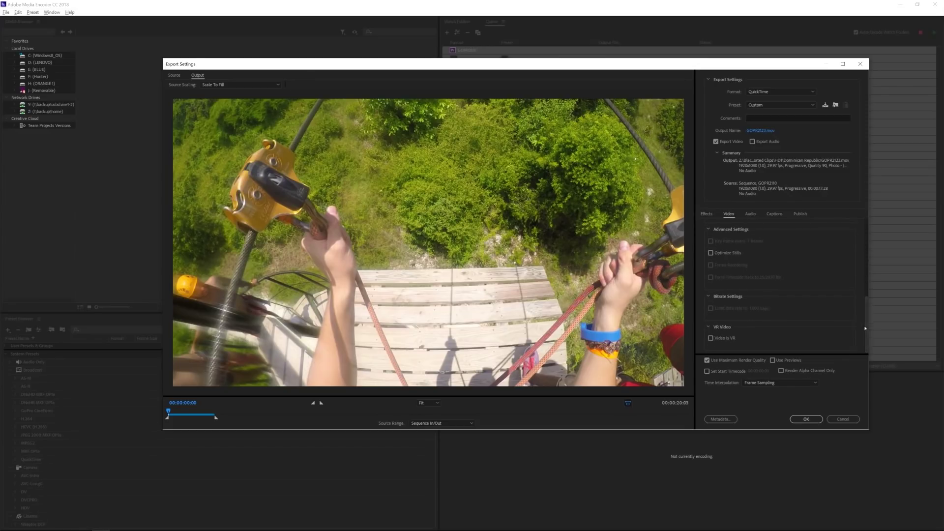
{"action": "scroll", "coordinate": [855, 228], "scroll_direction": "up", "scroll_amount": 8}
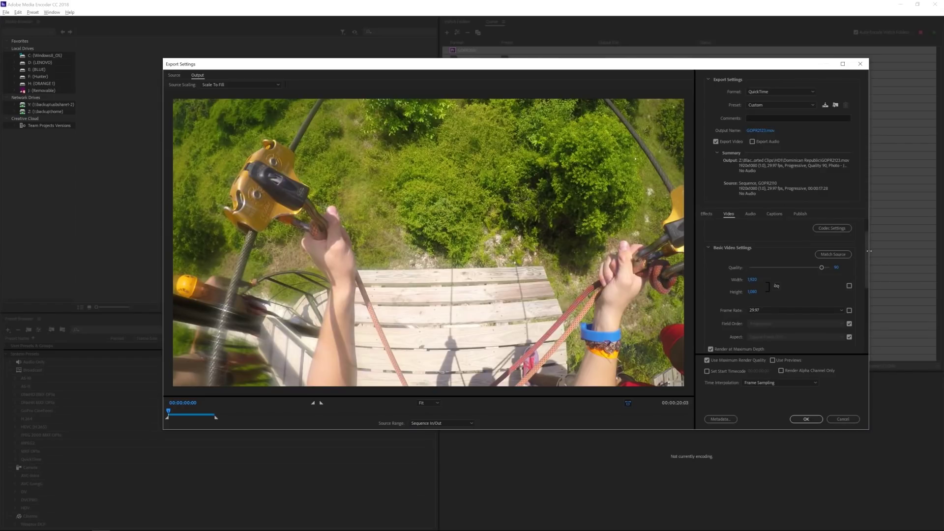
{"action": "scroll", "coordinate": [858, 295], "scroll_direction": "down", "scroll_amount": 5}
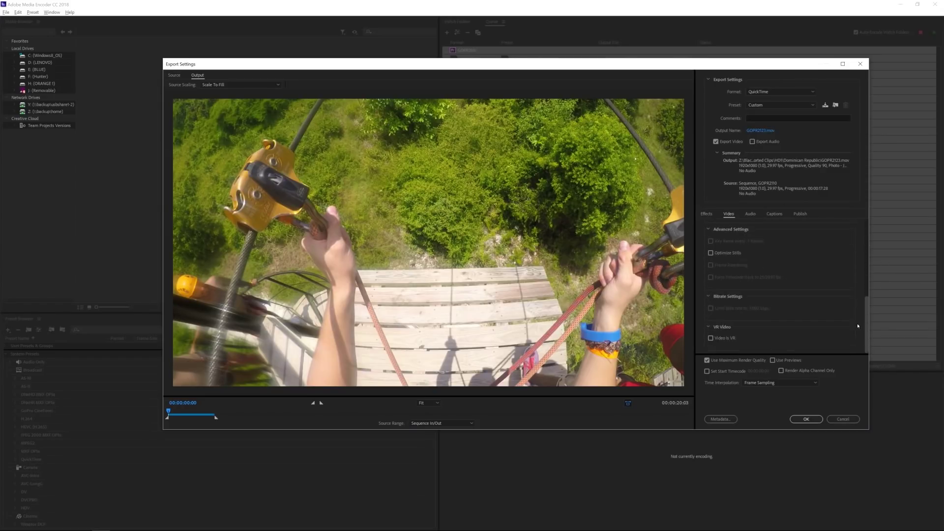
{"action": "scroll", "coordinate": [859, 299], "scroll_direction": "up", "scroll_amount": 5}
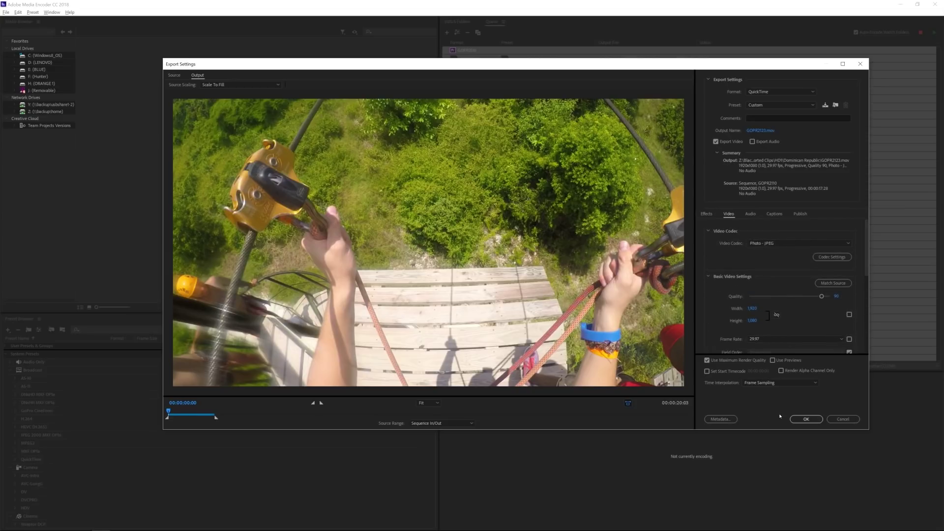
{"action": "left_click", "coordinate": [801, 420]}
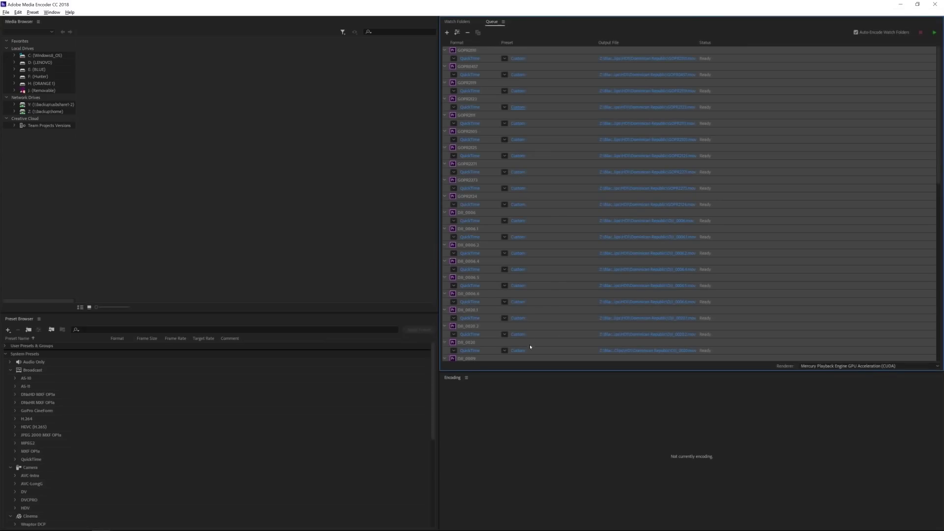
Step: Reopen the shared export settings and try to save them as a preset named "Stock footage HD 29FPS"
{"action": "left_click", "coordinate": [520, 222]}
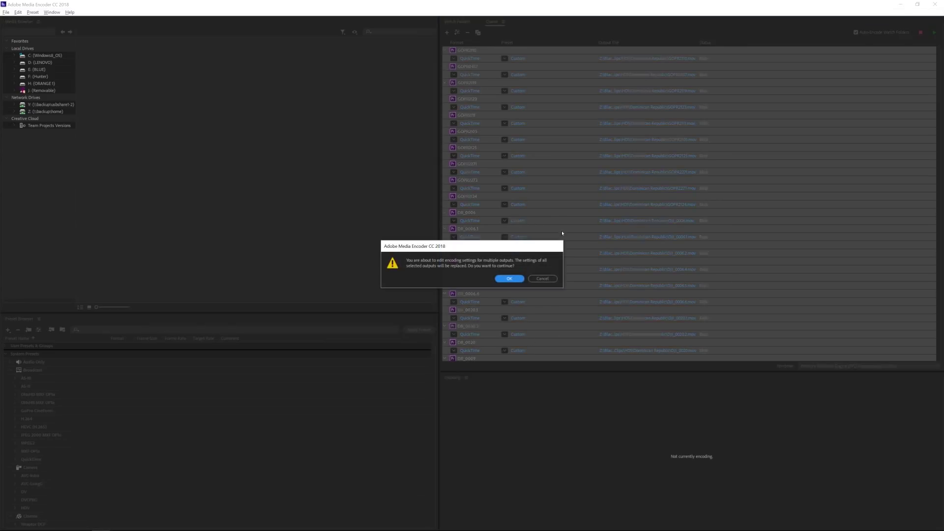
{"action": "left_click", "coordinate": [508, 279]}
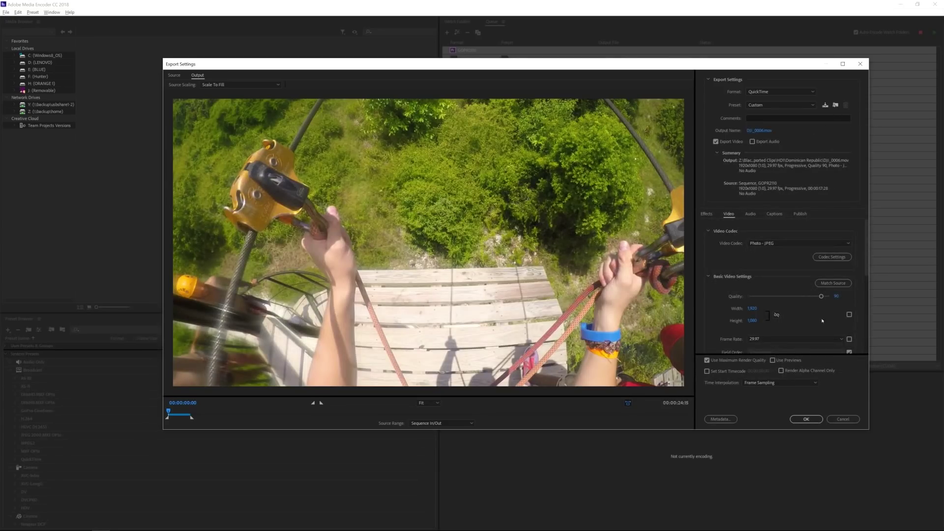
{"action": "left_click_drag", "start_coordinate": [865, 270], "coordinate": [866, 327]}
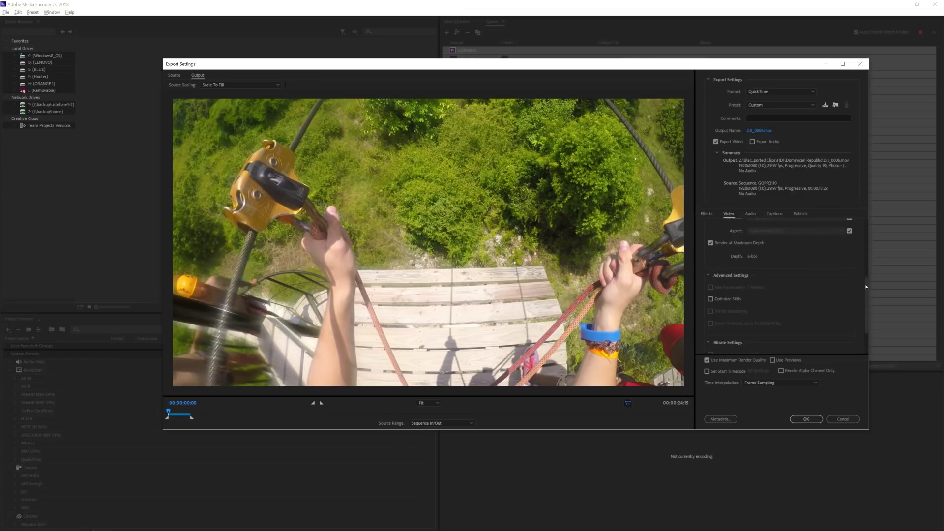
{"action": "left_click", "coordinate": [825, 106]}
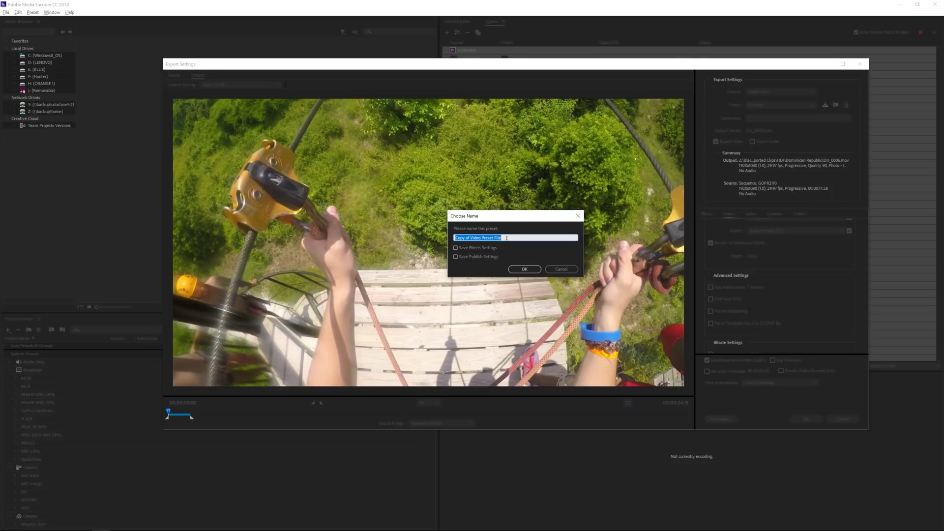
{"action": "type", "text": "Stock footage HD 29FPS"}
{"action": "left_click", "coordinate": [561, 269]}
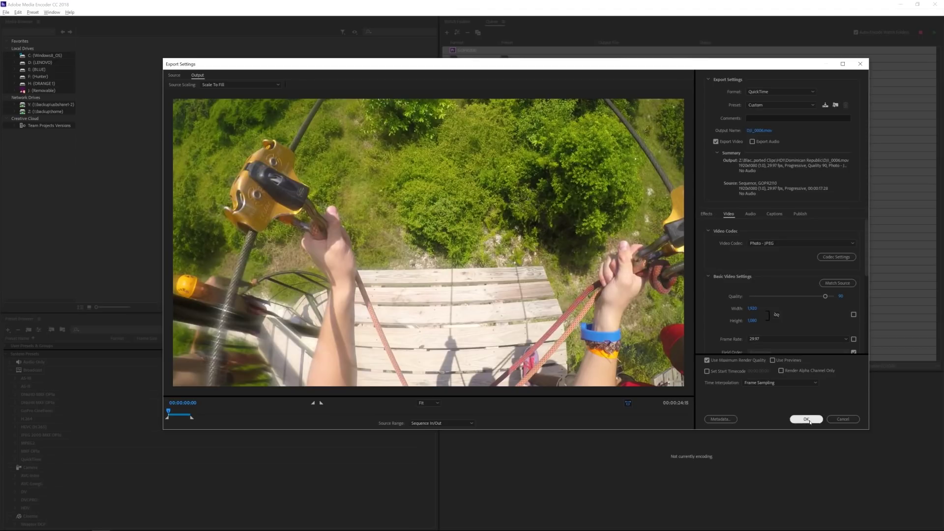
{"action": "left_click", "coordinate": [807, 419]}
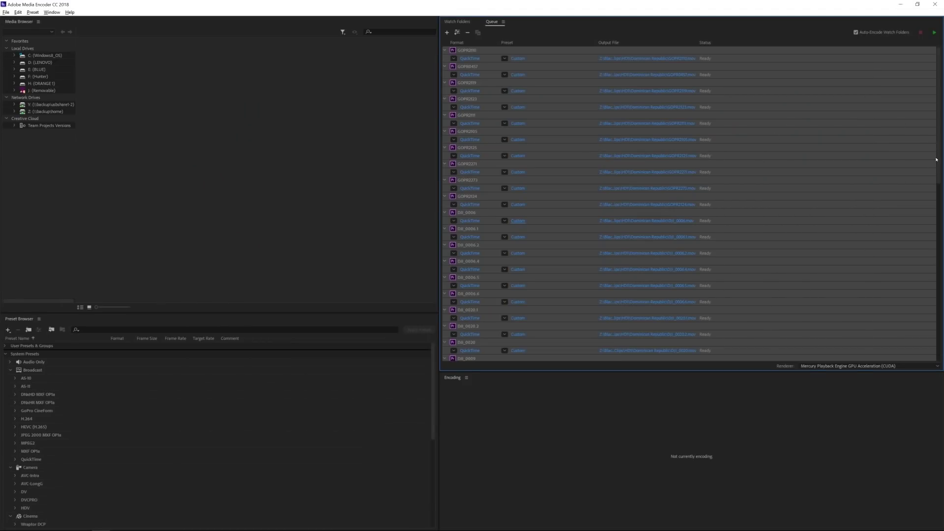
Step: Check the outputs throughout the queue and start encoding it
{"action": "scroll", "coordinate": [937, 184], "scroll_direction": "down", "scroll_amount": 10}
{"action": "scroll", "coordinate": [938, 187], "scroll_direction": "up", "scroll_amount": 8}
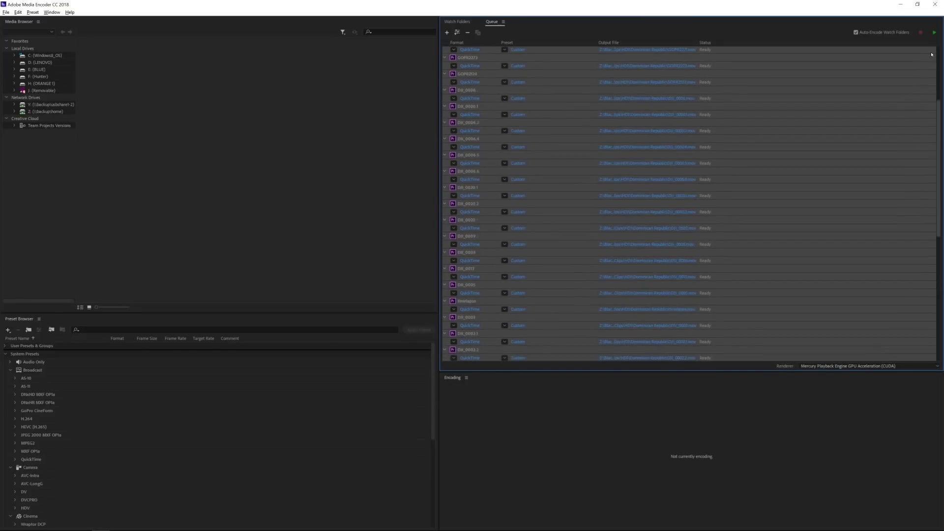
{"action": "scroll", "coordinate": [931, 54], "scroll_direction": "up", "scroll_amount": 3}
{"action": "scroll", "coordinate": [847, 89], "scroll_direction": "up", "scroll_amount": 1}
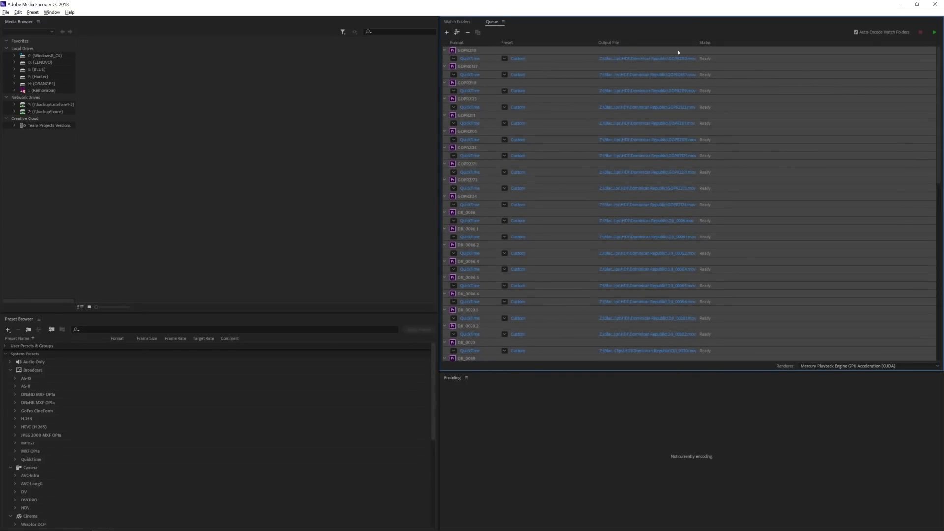
{"action": "key", "text": "Return"}
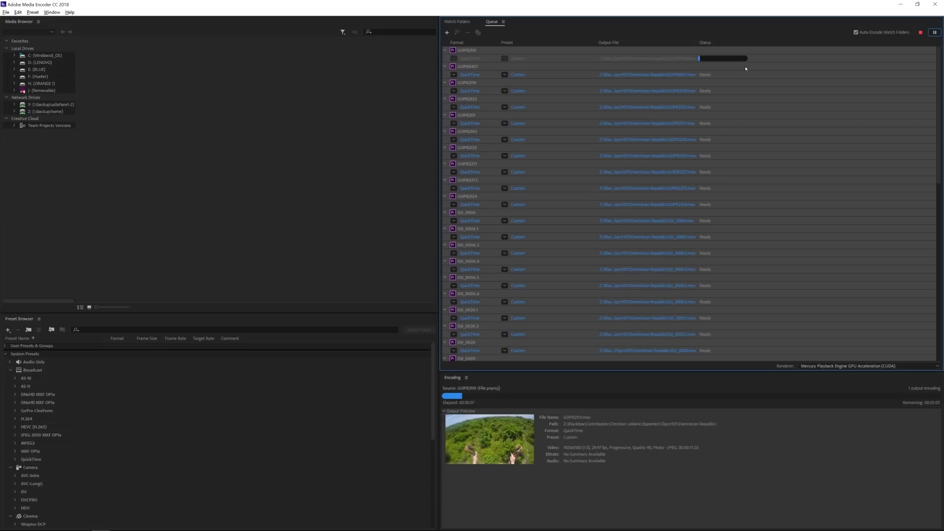